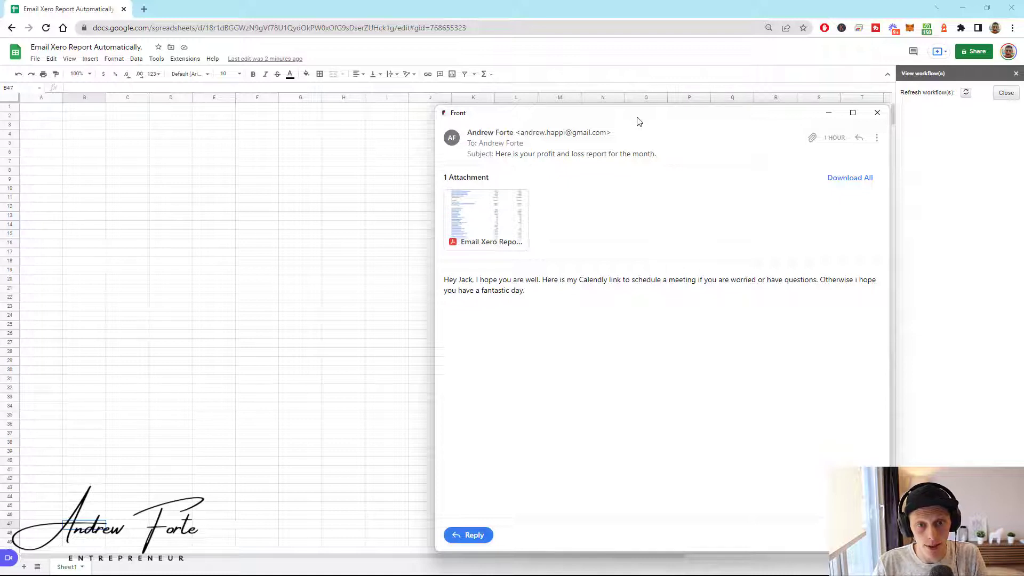
- Open the emailed 'Email Xero Report Automatically.pdf' profit and loss attachment in Front
drag(638, 119, 677, 113)
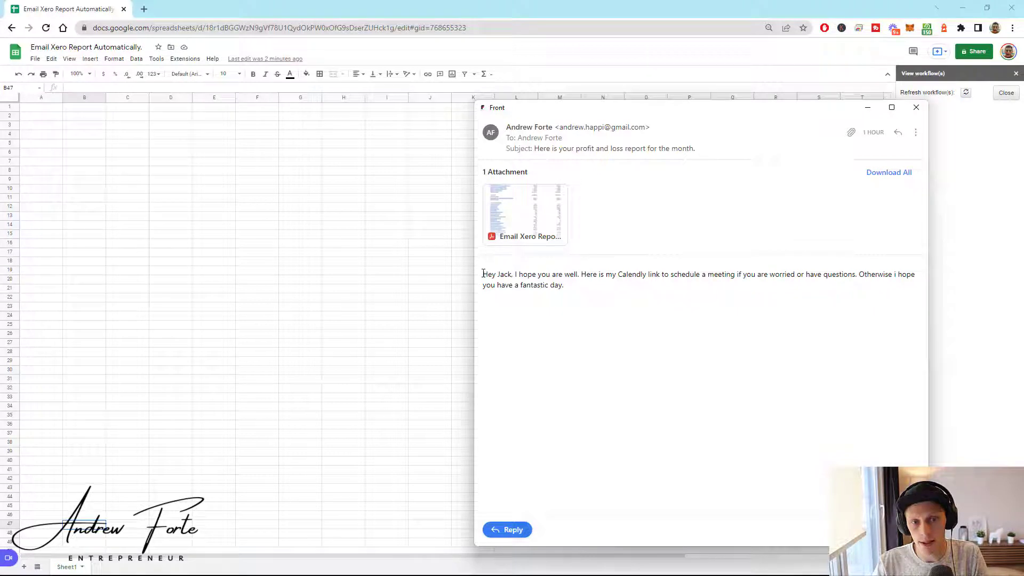
drag(485, 270, 603, 297)
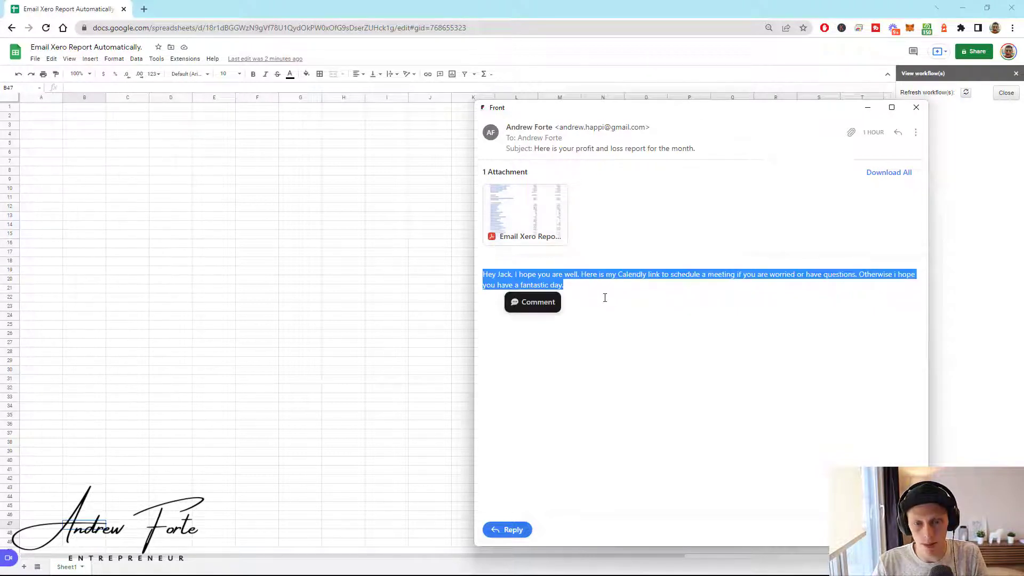
click(566, 300)
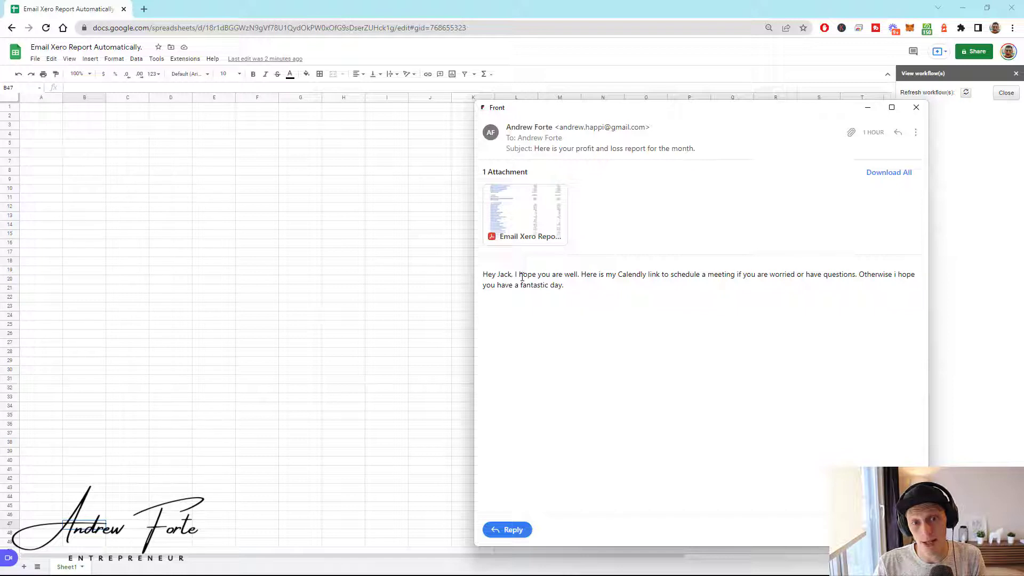
click(537, 208)
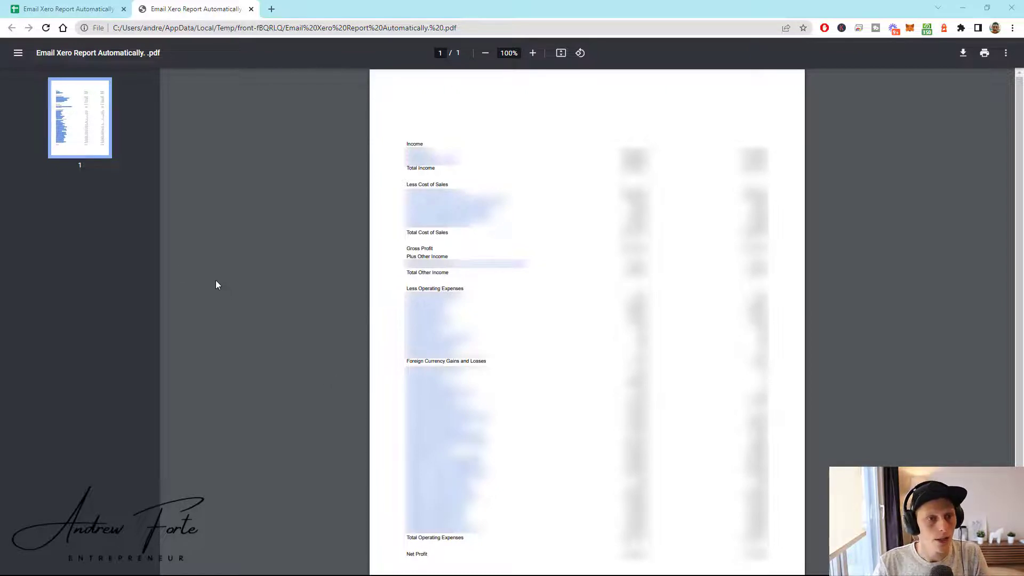
- Switch from the PDF back to the 'Email Xero Report Automatically' Google Sheets tab
click(54, 9)
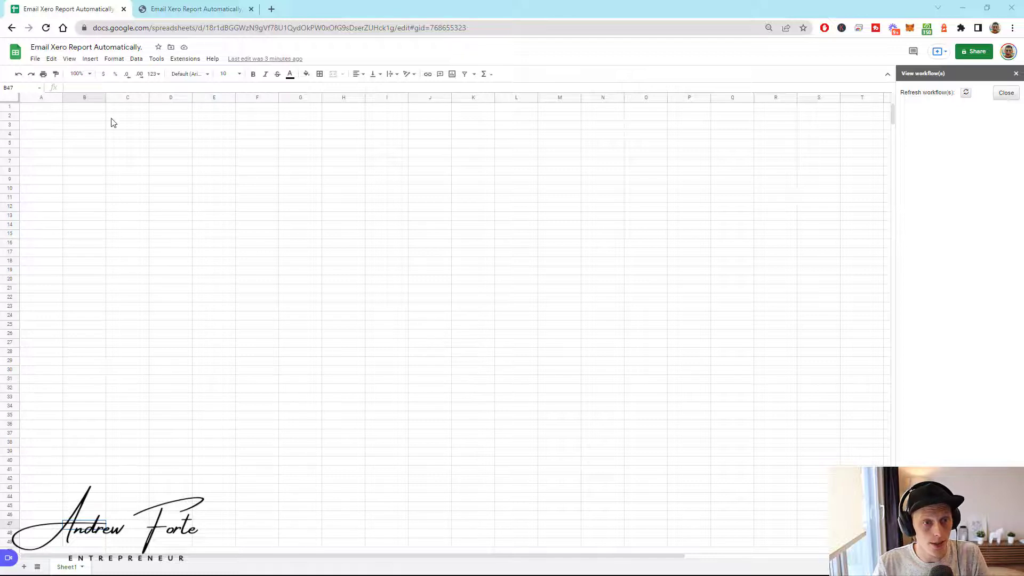
- Open the G-Accon for XERO Reports > Standard Reports template dialog
click(179, 60)
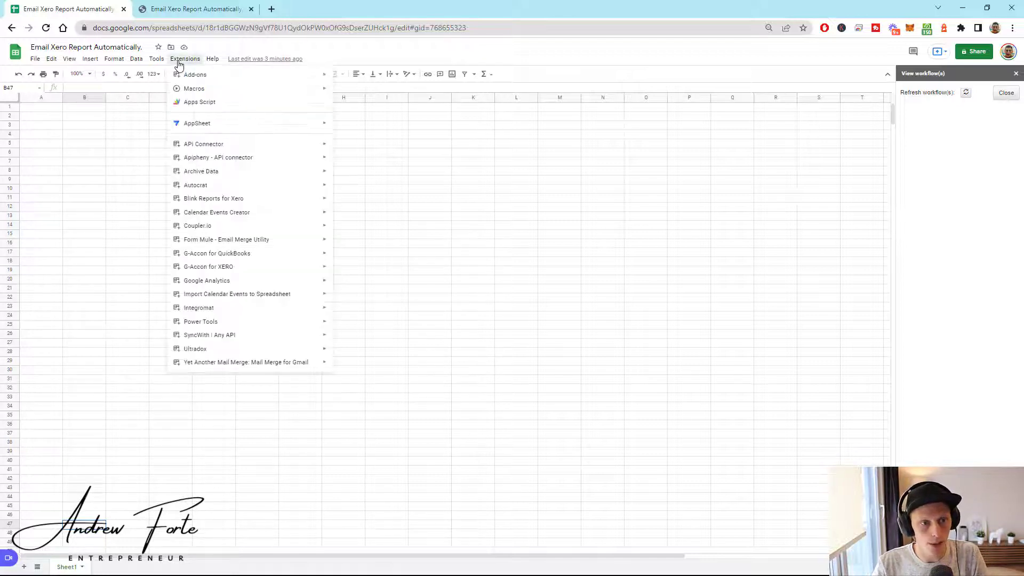
mouse_move(213, 268)
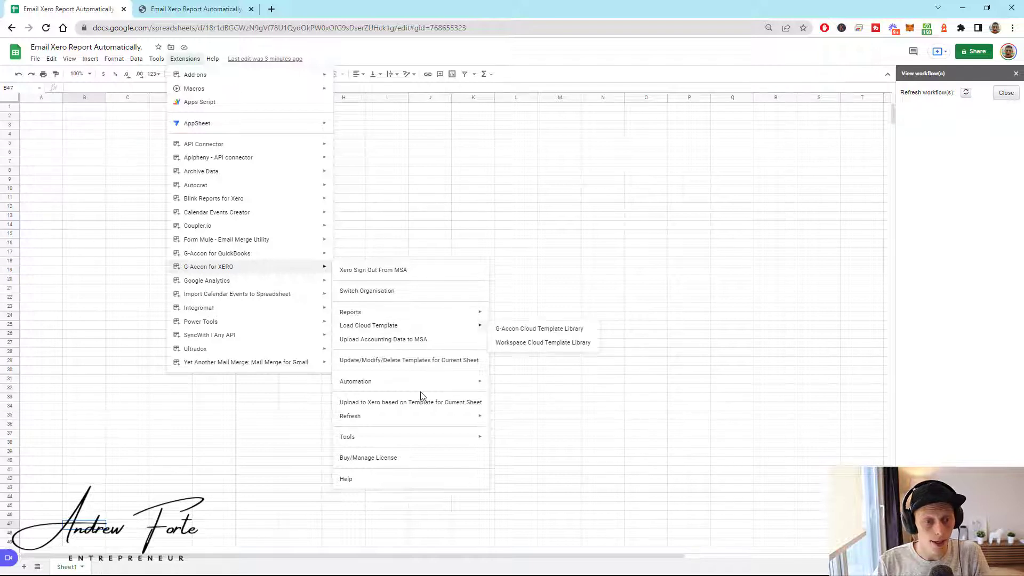
mouse_move(411, 386)
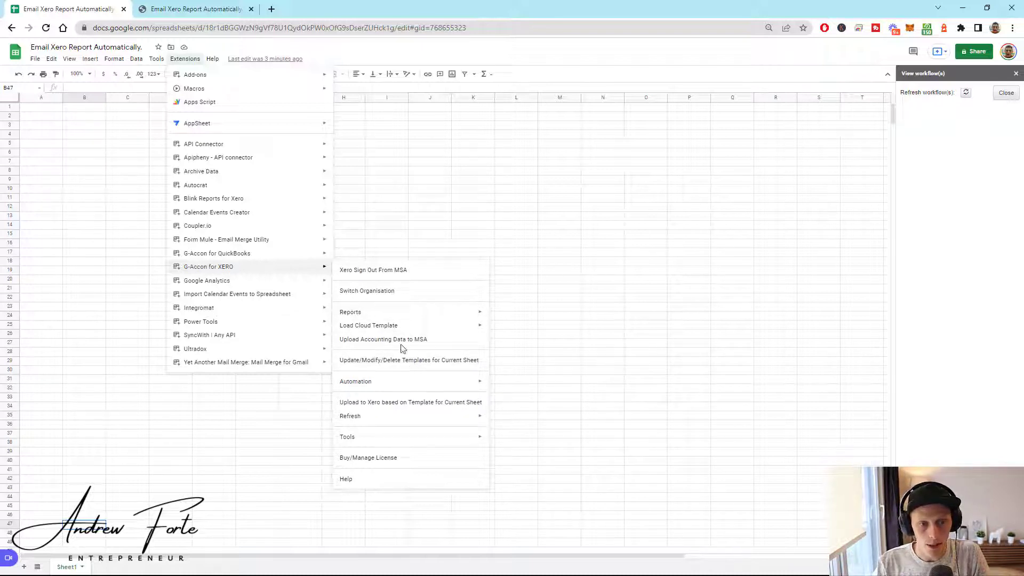
mouse_move(411, 313)
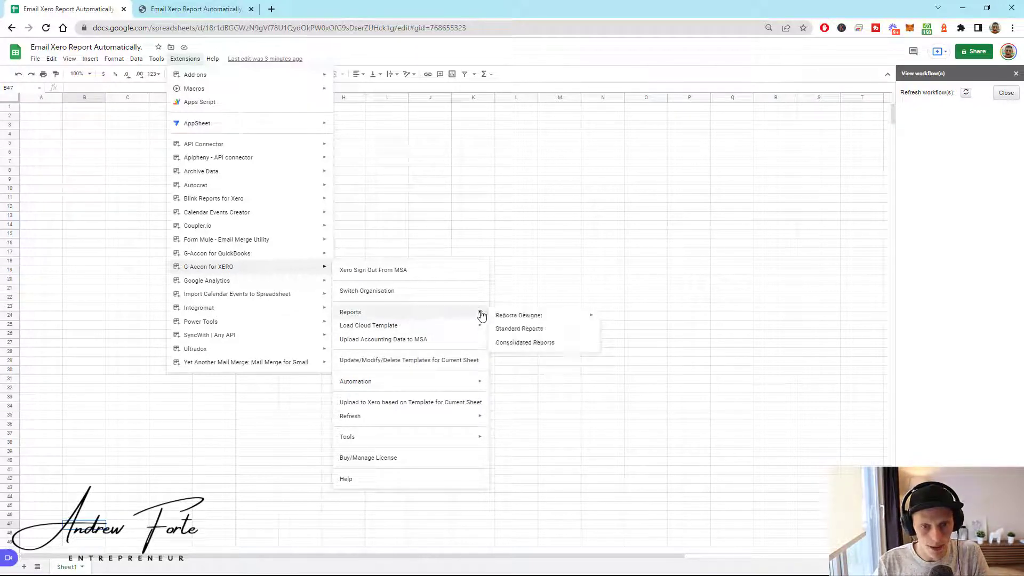
click(533, 329)
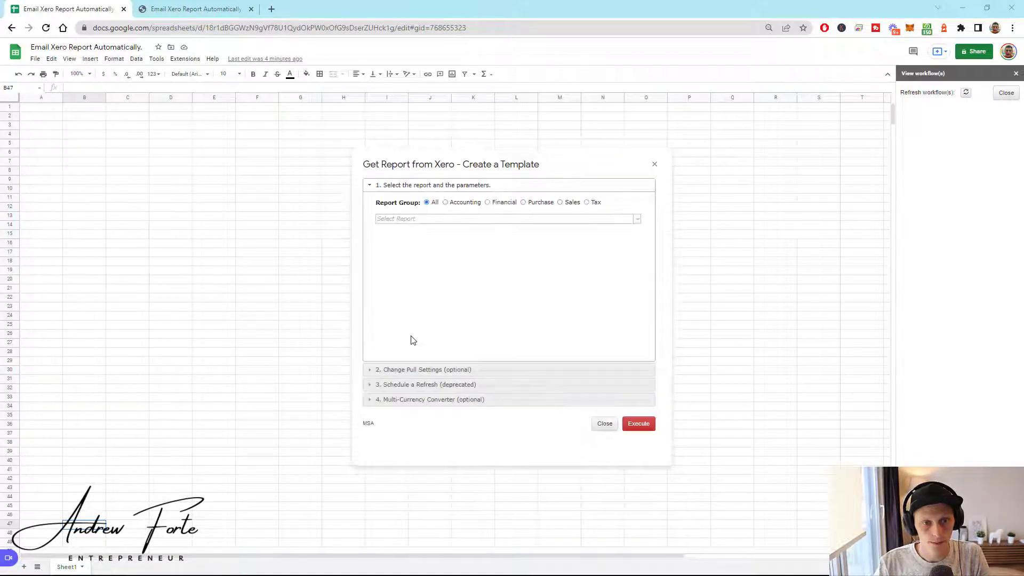
- Set Profit And Loss for Last Month, compared with 1 period, and expand pull settings
click(637, 220)
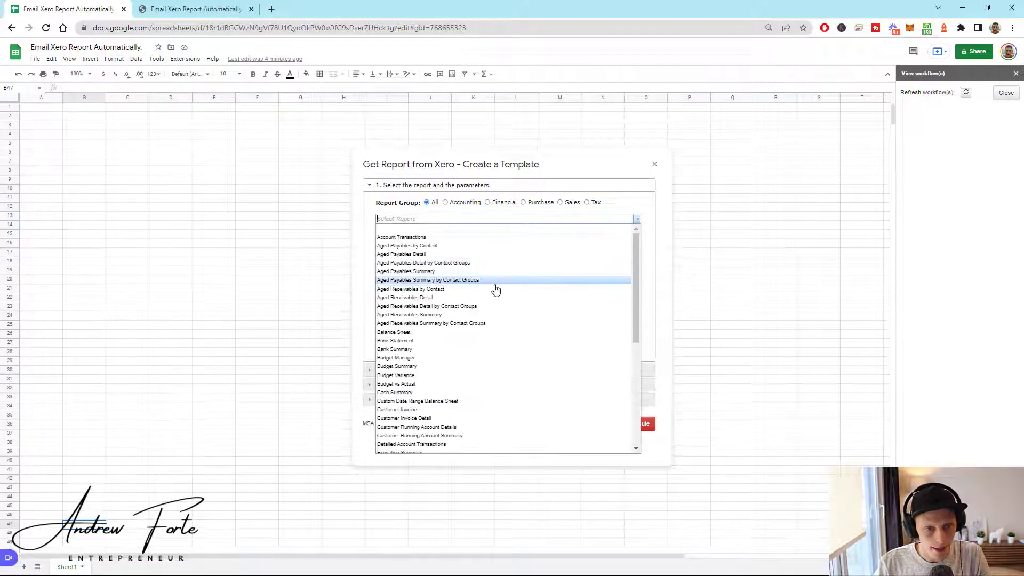
scroll(463, 368, down, 6)
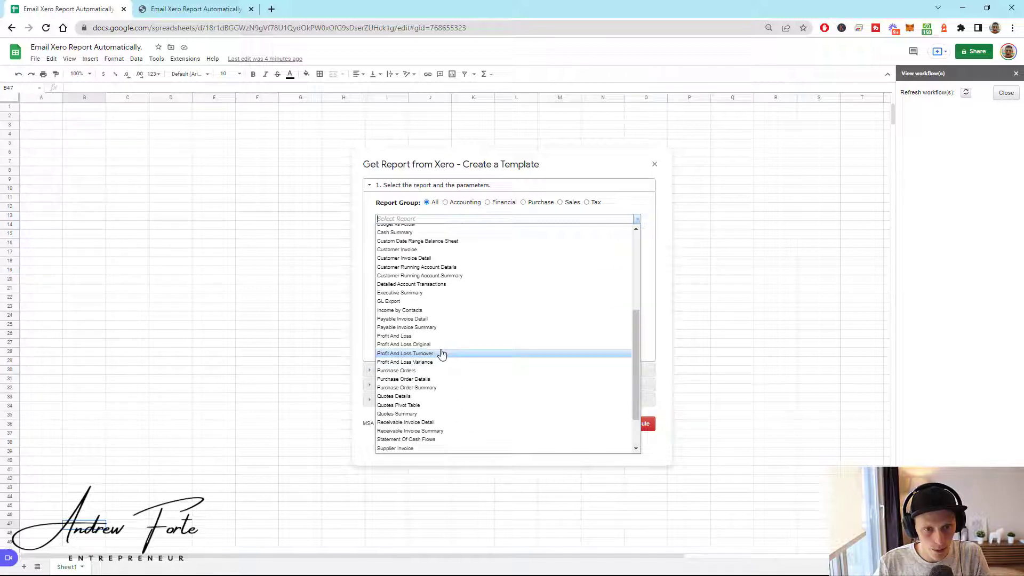
click(424, 336)
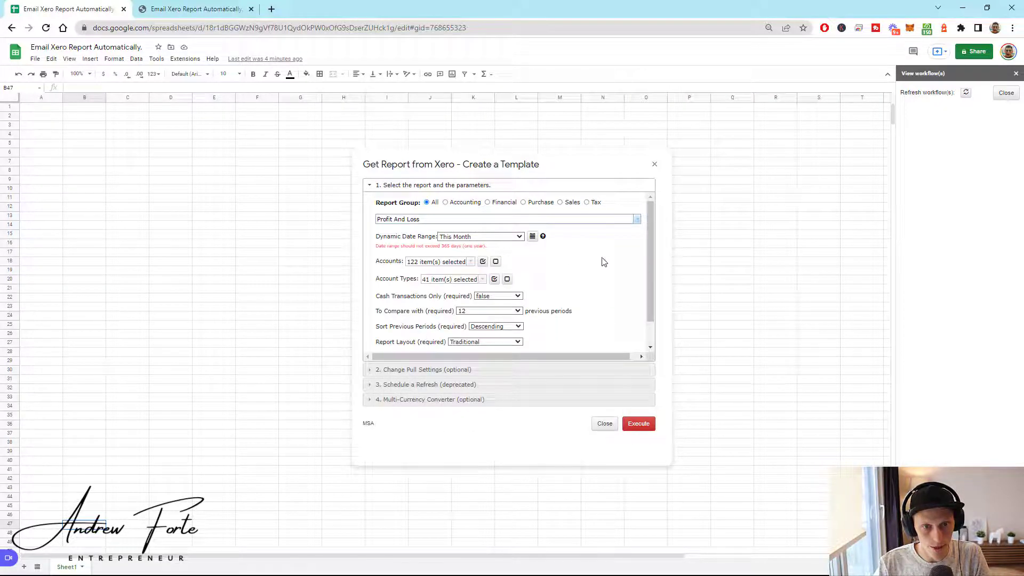
click(513, 239)
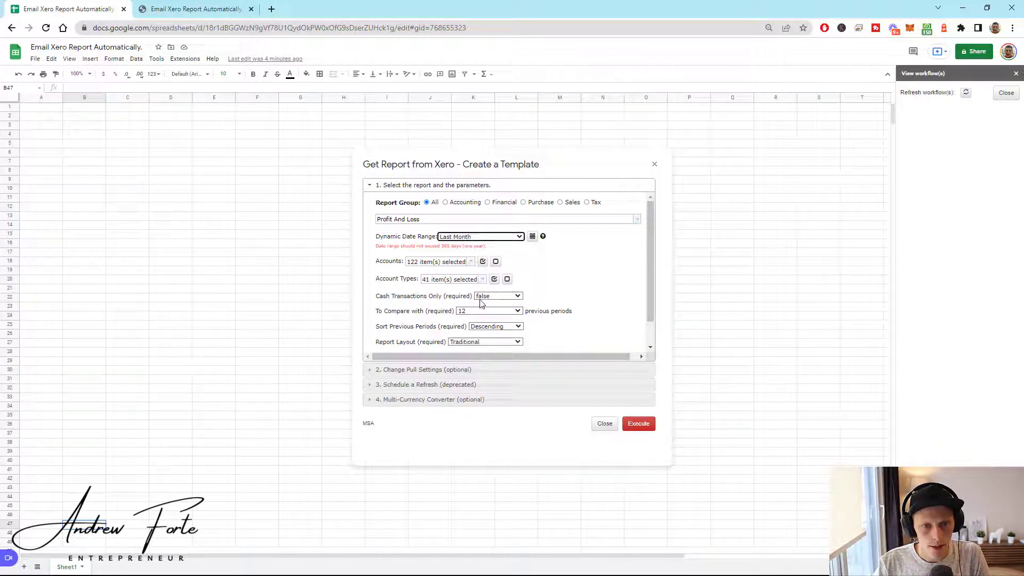
click(482, 316)
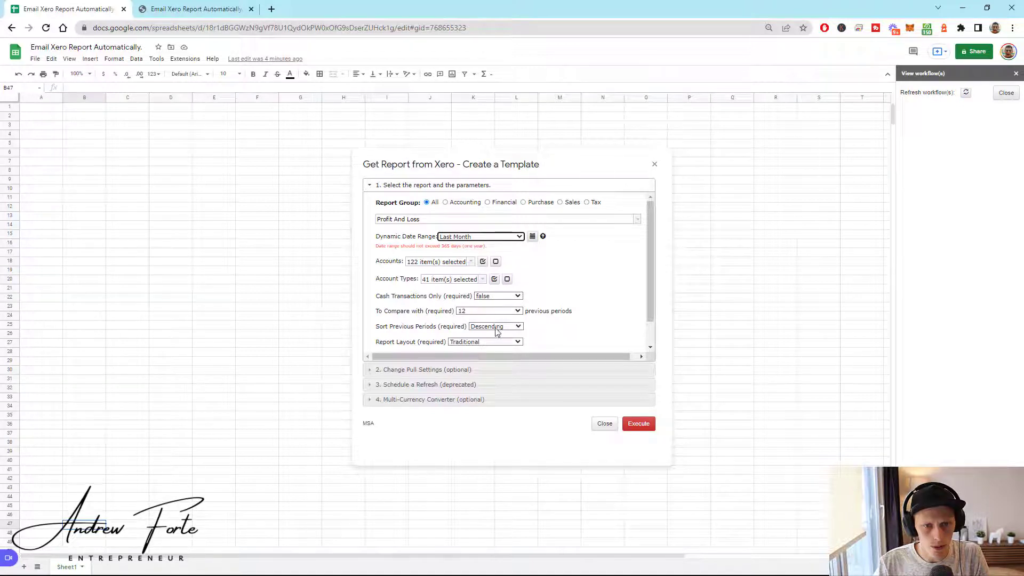
click(485, 311)
click(471, 320)
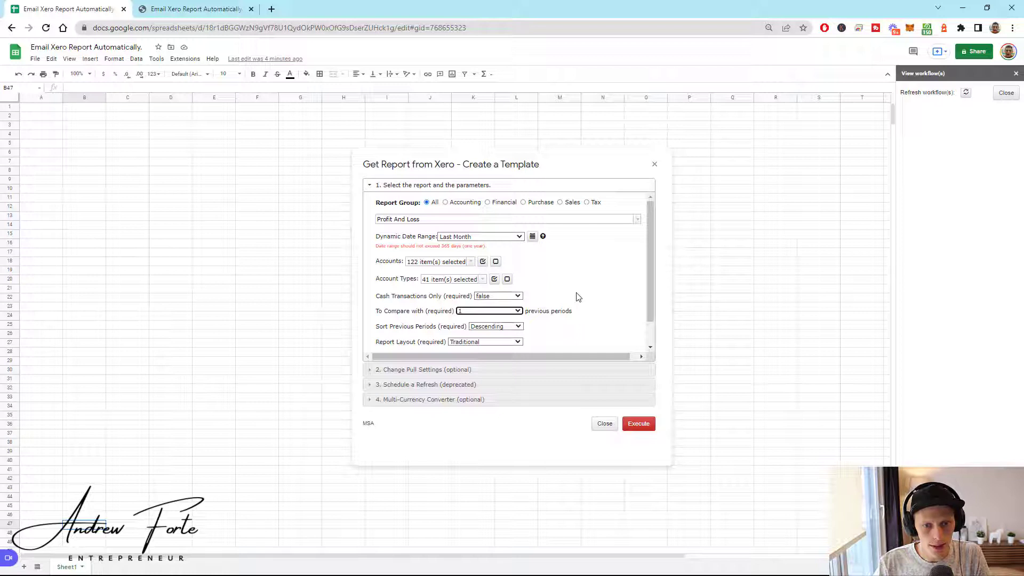
click(542, 370)
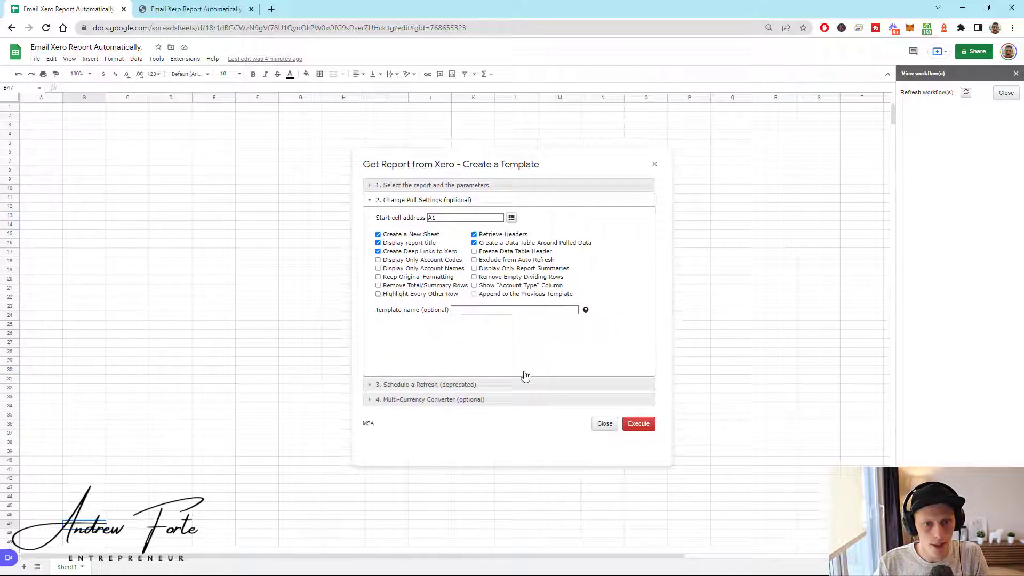
- Pull the report into Sheet1 with no new sheet and no data table, keeping deep links
click(378, 234)
click(378, 251)
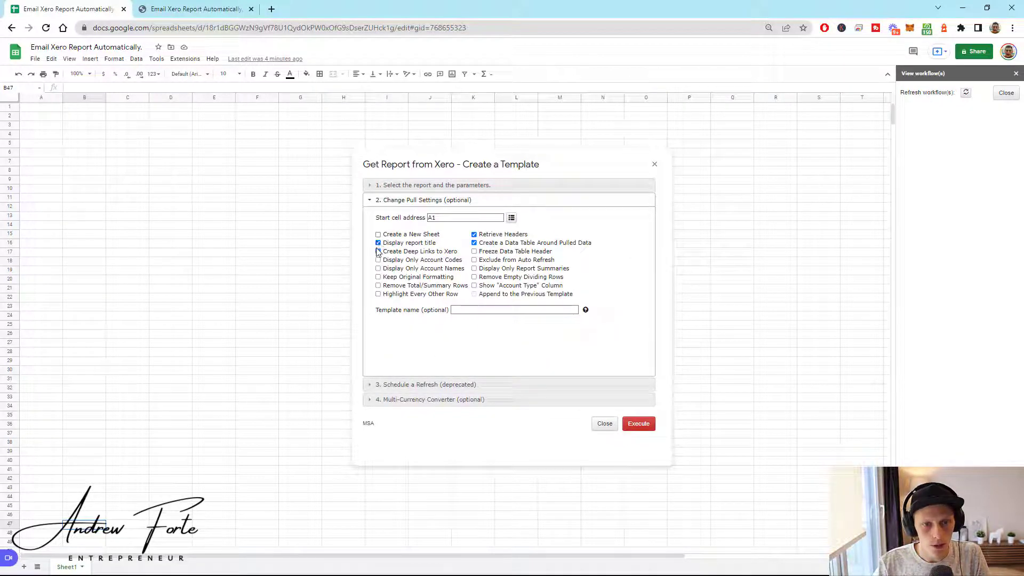
click(378, 251)
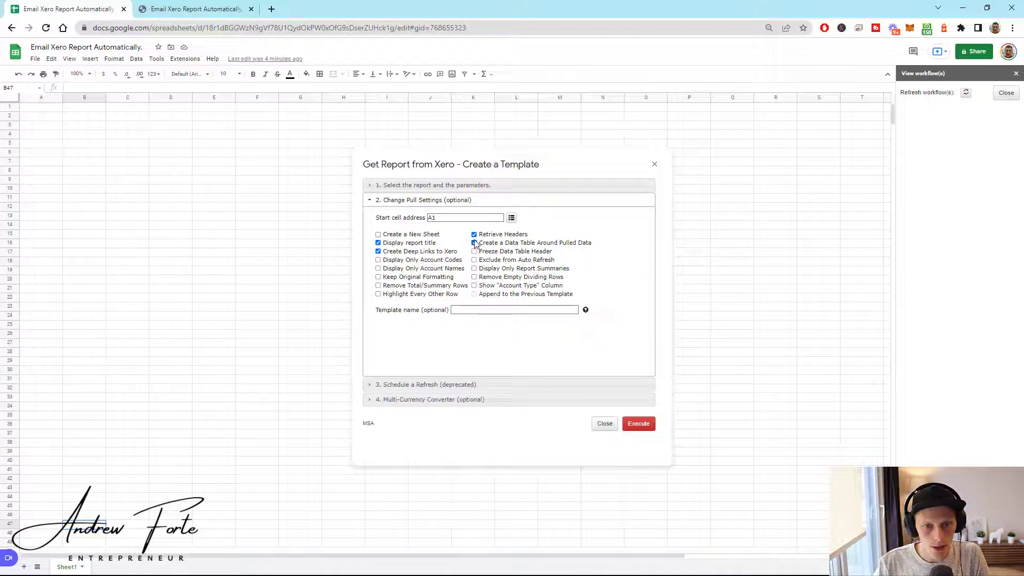
click(474, 243)
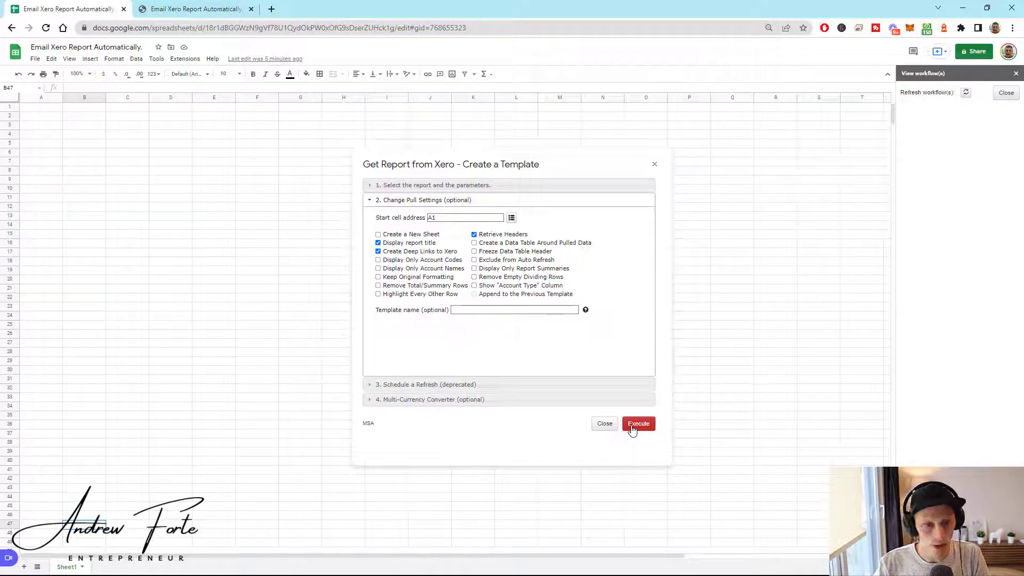
click(633, 426)
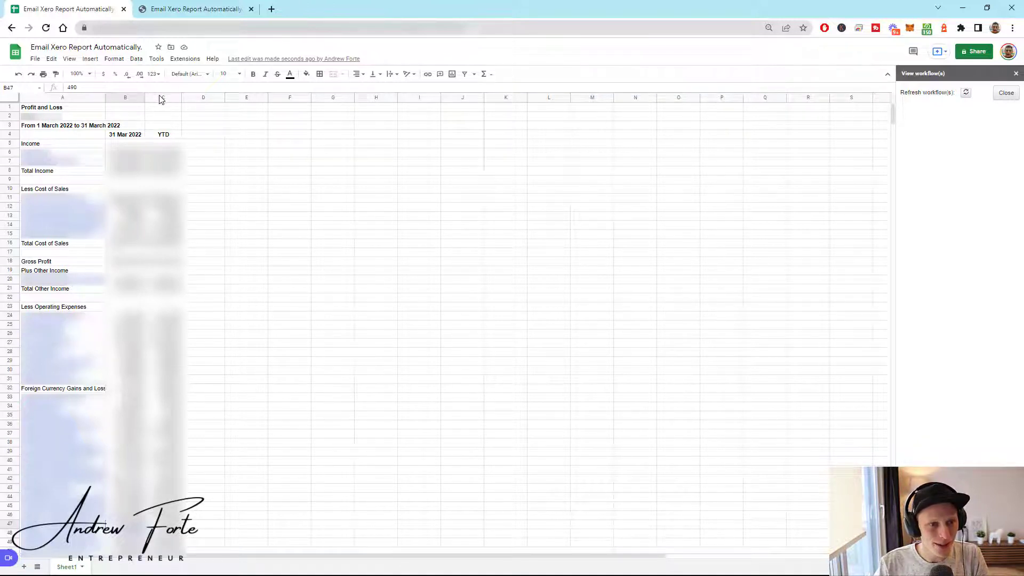
- Resize columns A–C to 250 pixels wide
drag(161, 100, 86, 98)
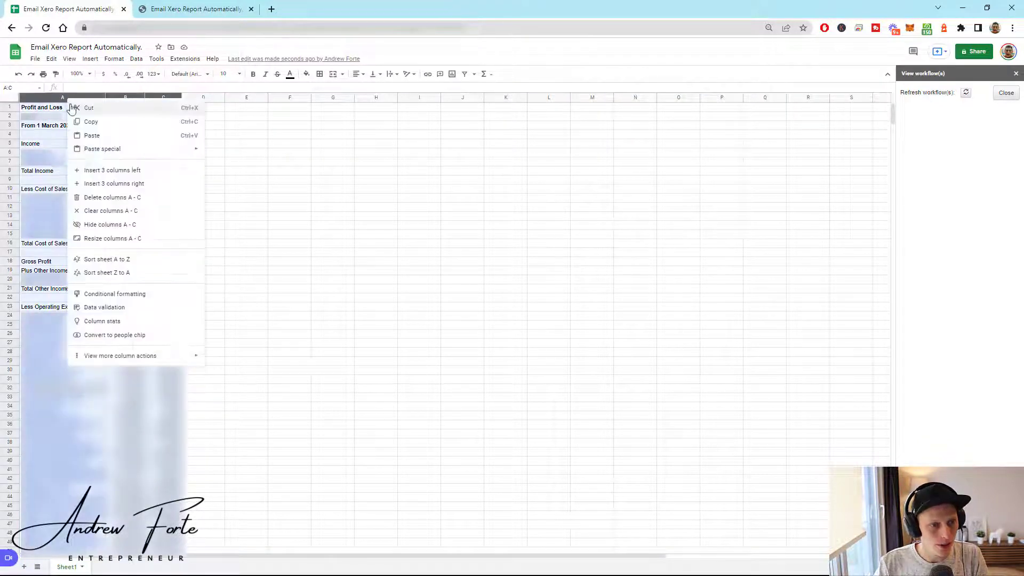
right_click(68, 101)
click(109, 240)
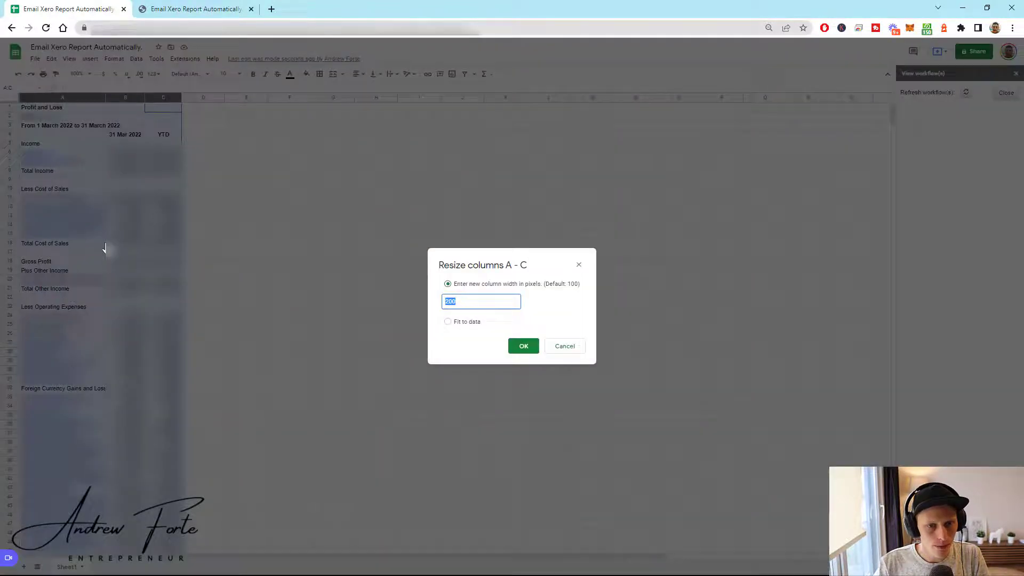
text(250)
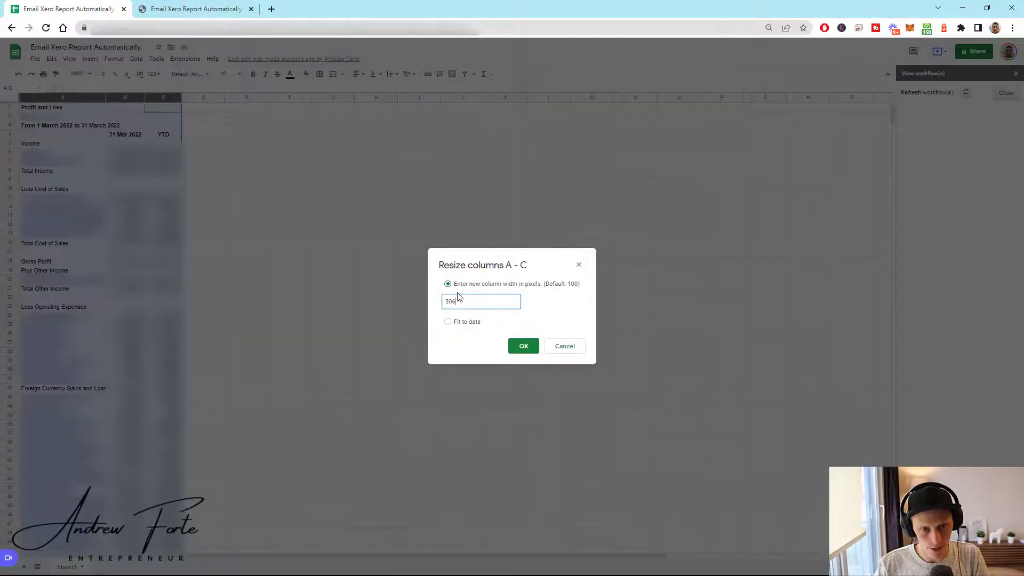
key(Return)
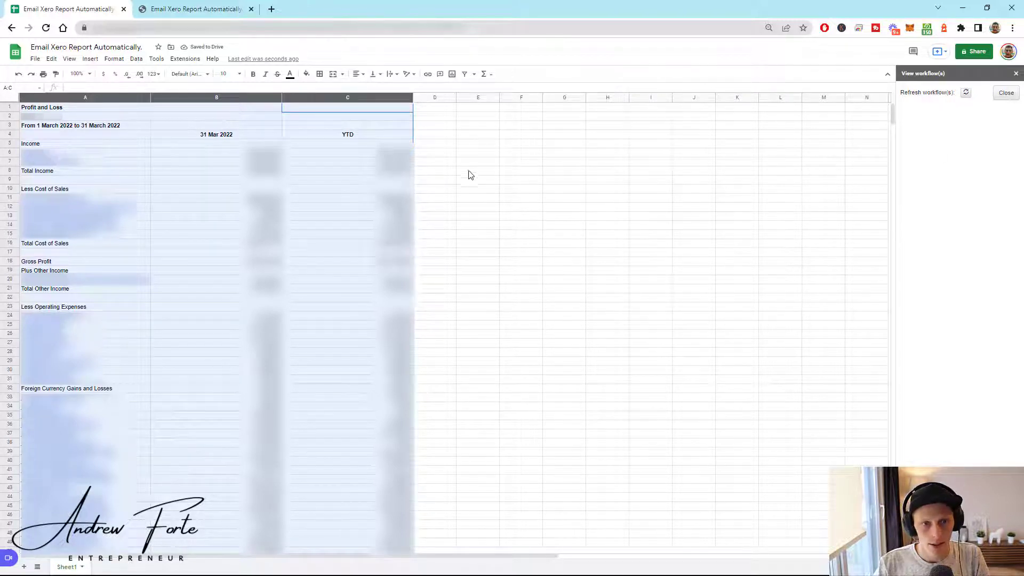
- Delete the empty columns D through Z
click(431, 96)
key(ctrl+shift+Right)
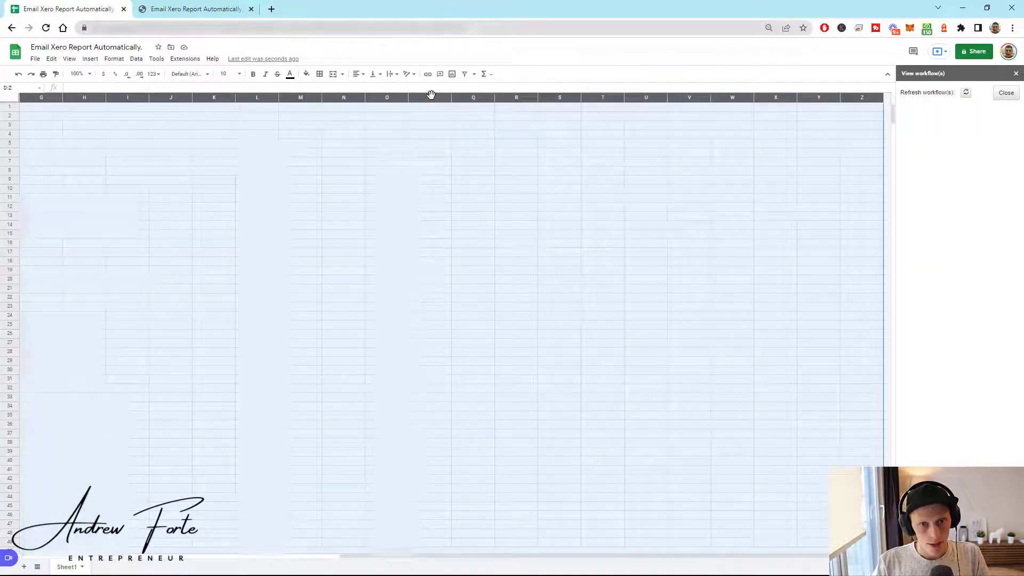
right_click(315, 221)
click(345, 319)
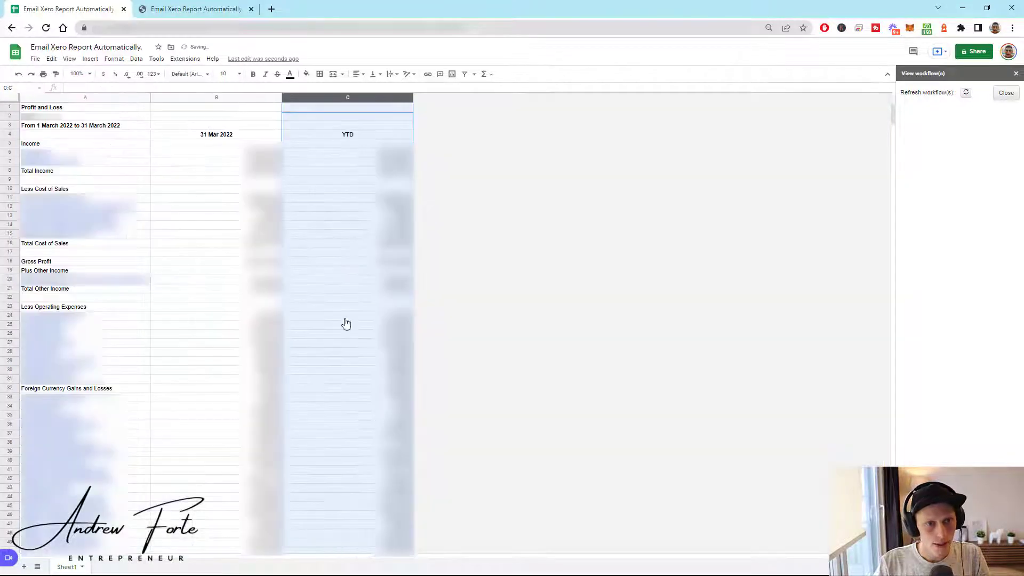
click(555, 277)
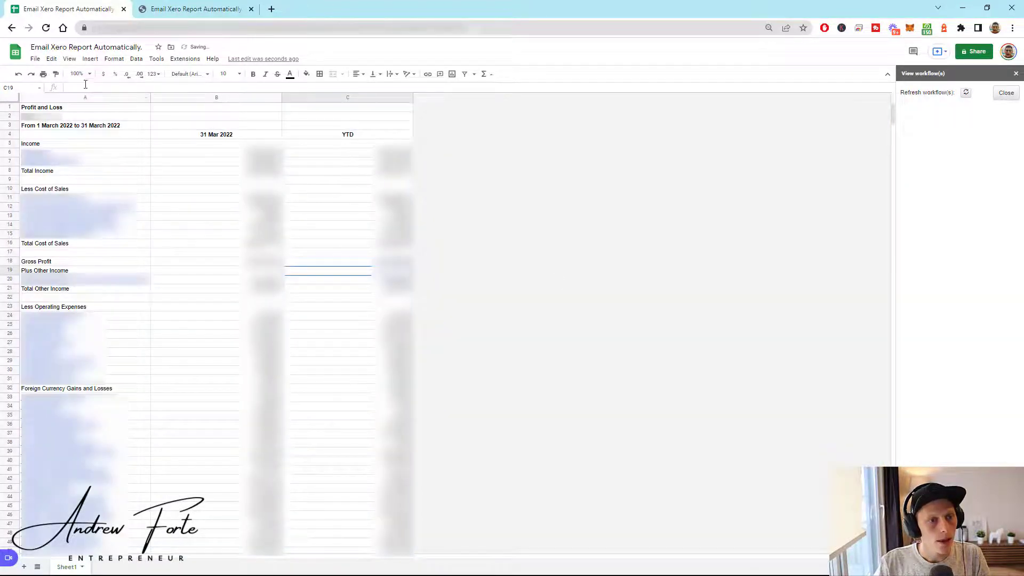
- Preview the sheet's print layout and close it
click(37, 59)
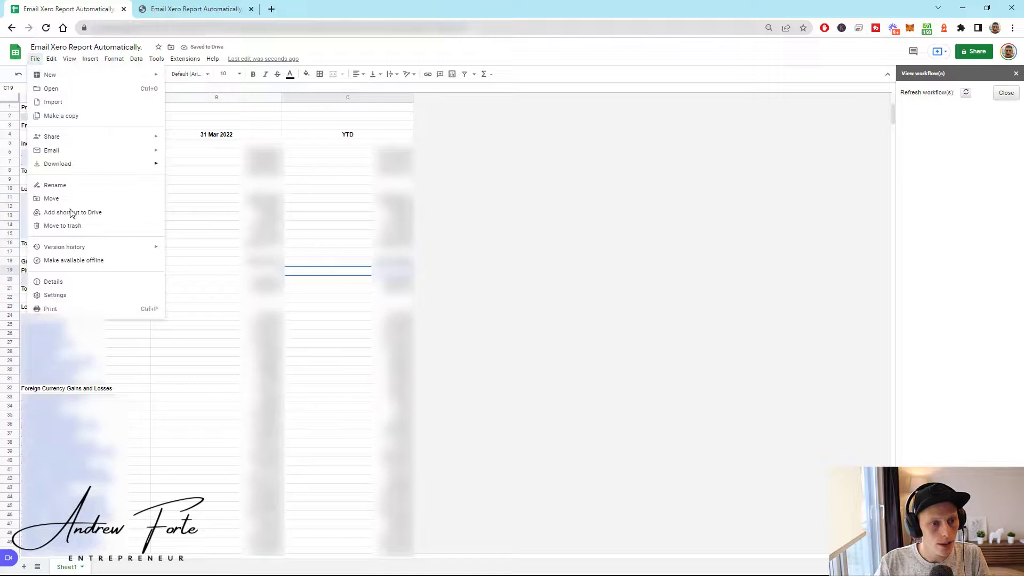
click(69, 310)
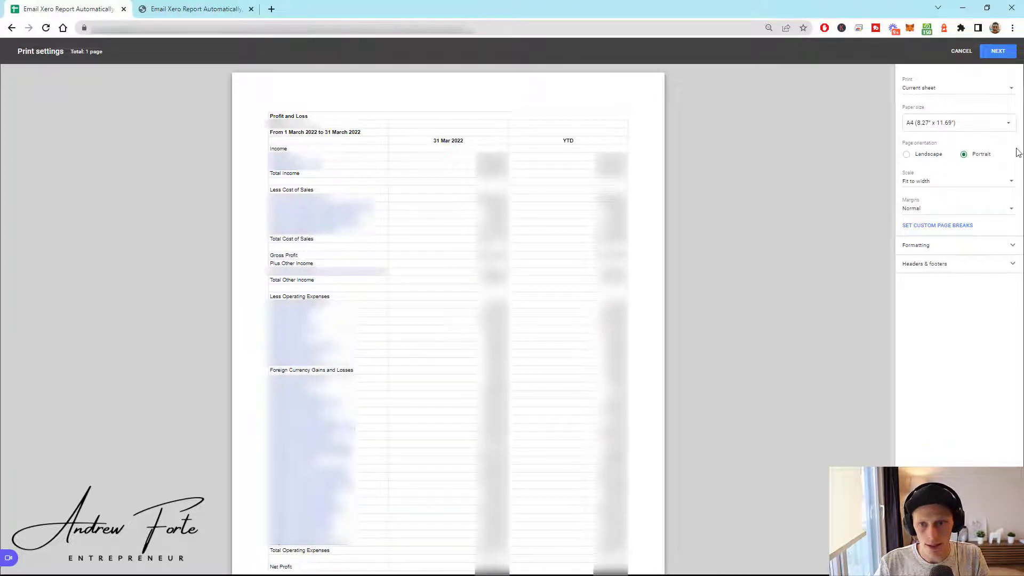
click(961, 51)
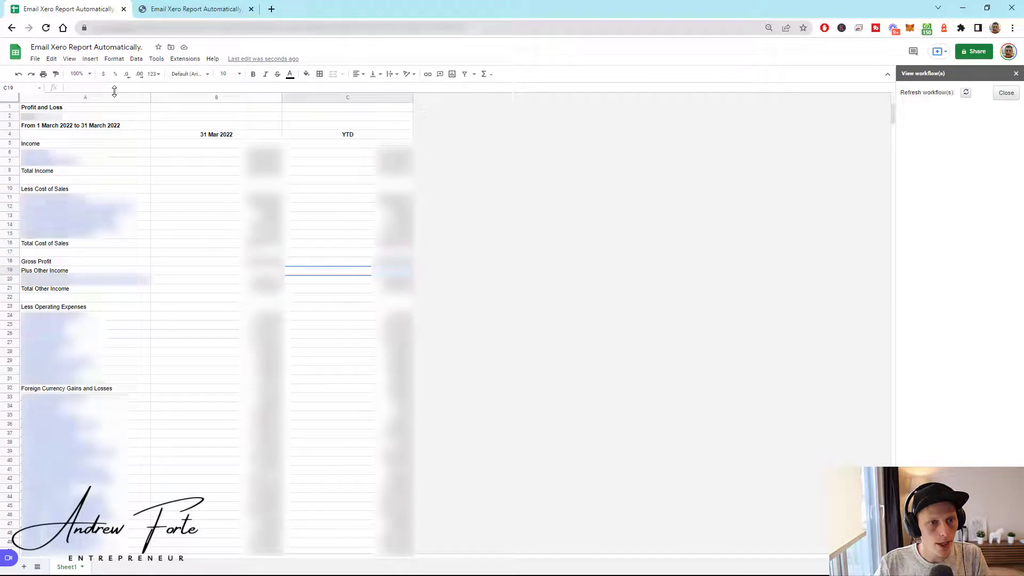
- Open G-Accon for XERO's Automation > Create Workflow dialog
click(185, 59)
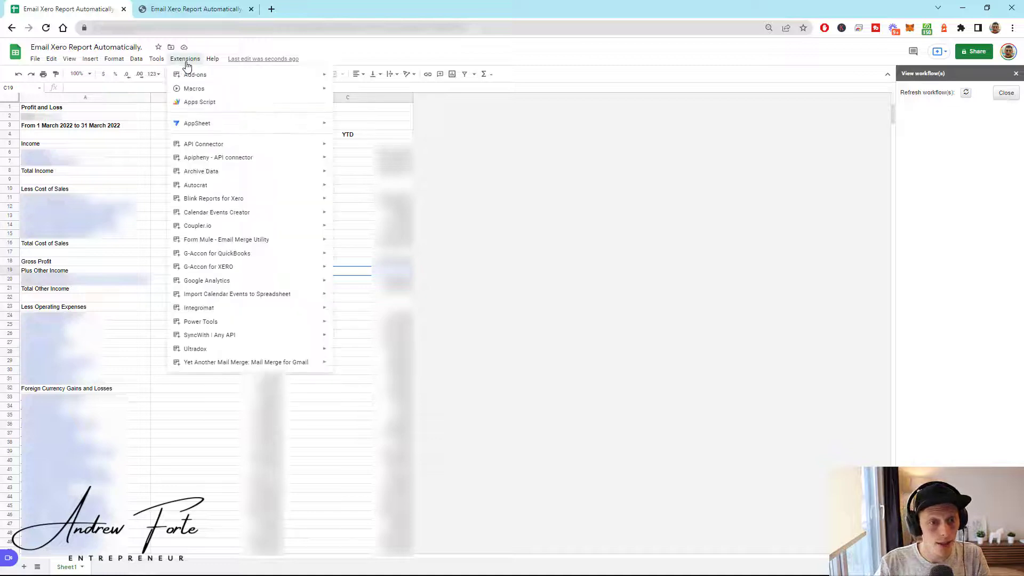
mouse_move(247, 270)
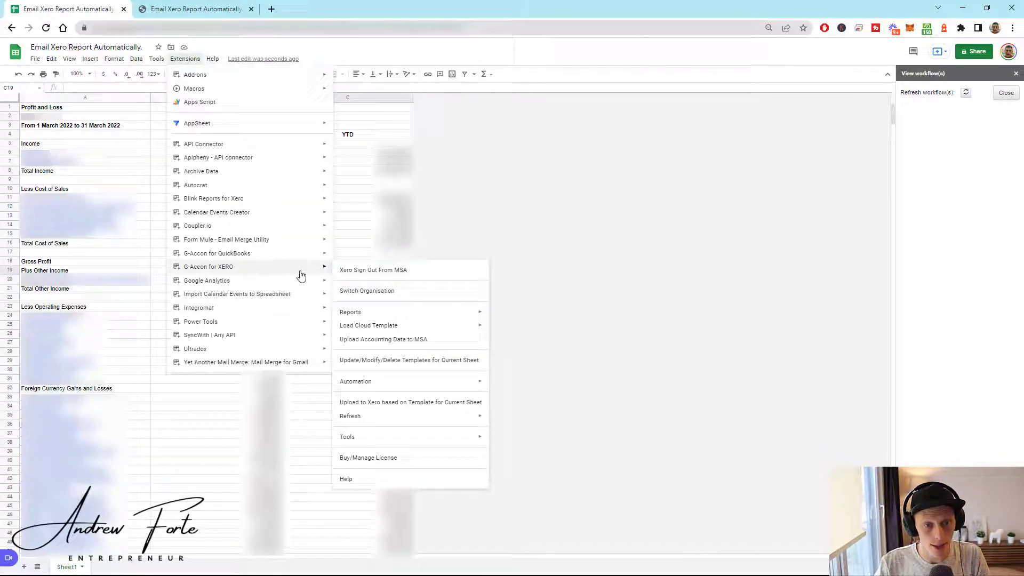
mouse_move(371, 383)
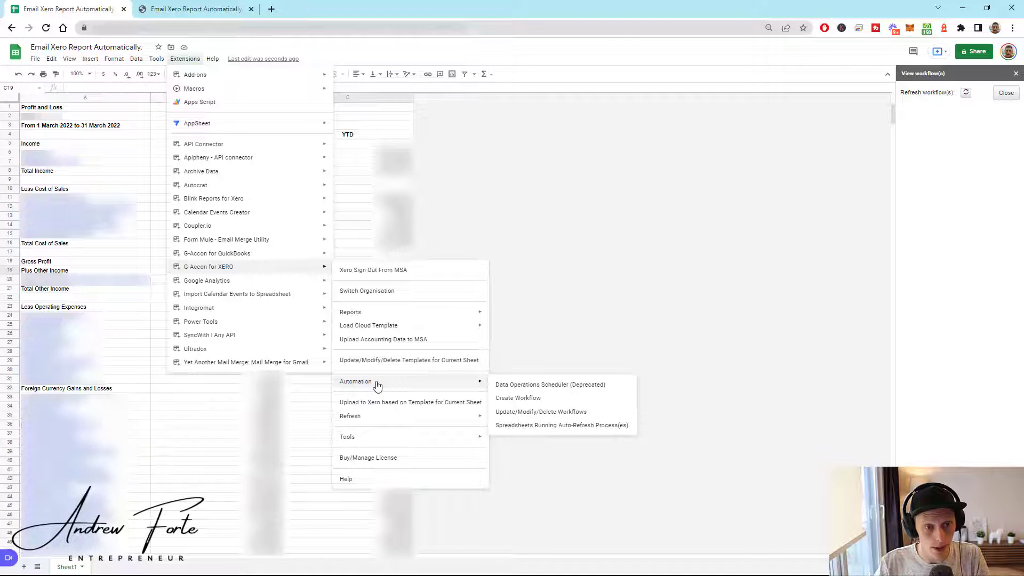
click(517, 401)
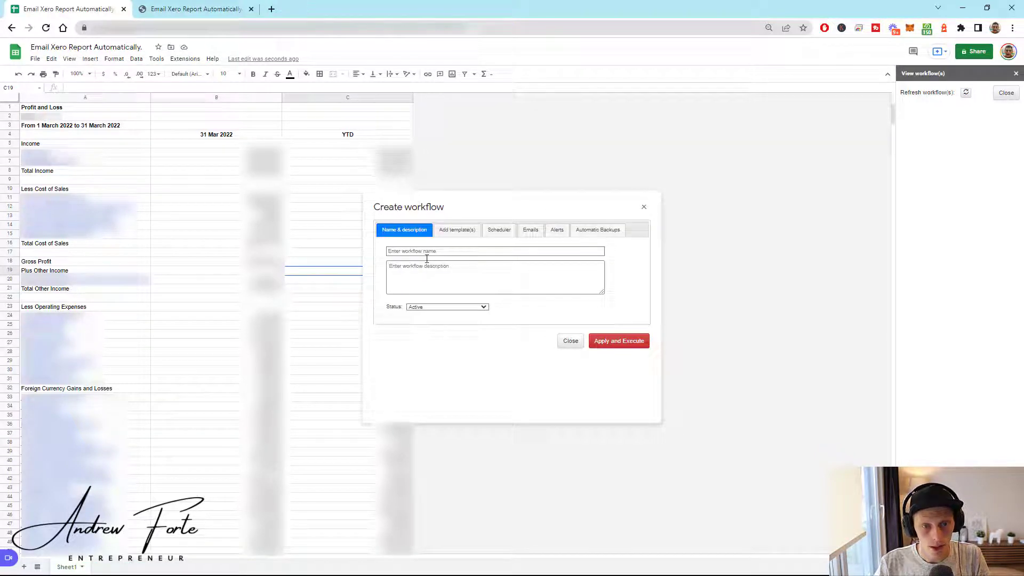
- Name and describe the workflow 'Test' and add the Sheet1 Profit And Loss template
click(426, 251)
text(Tes)
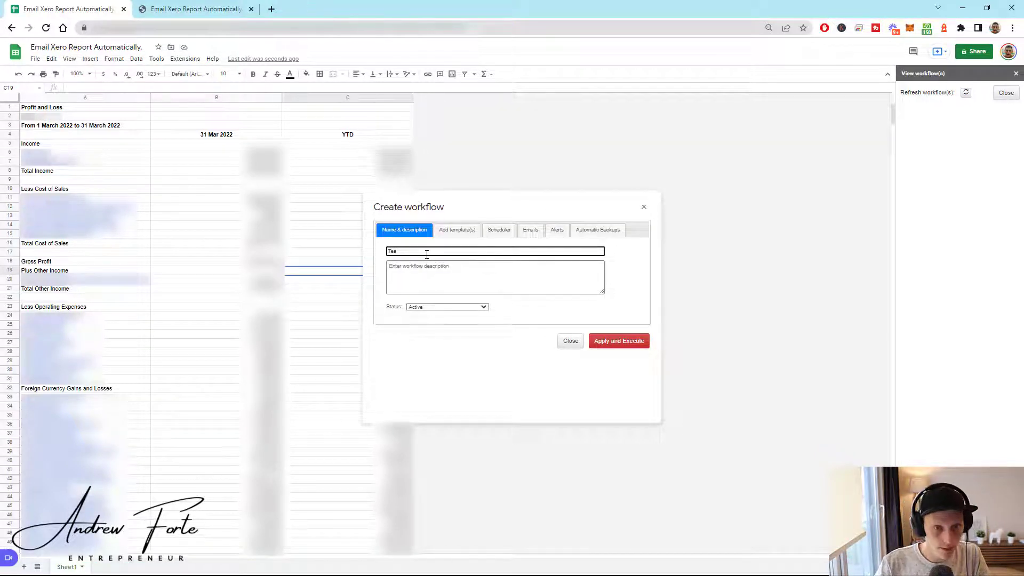
text(t)
click(423, 263)
text(Tes)
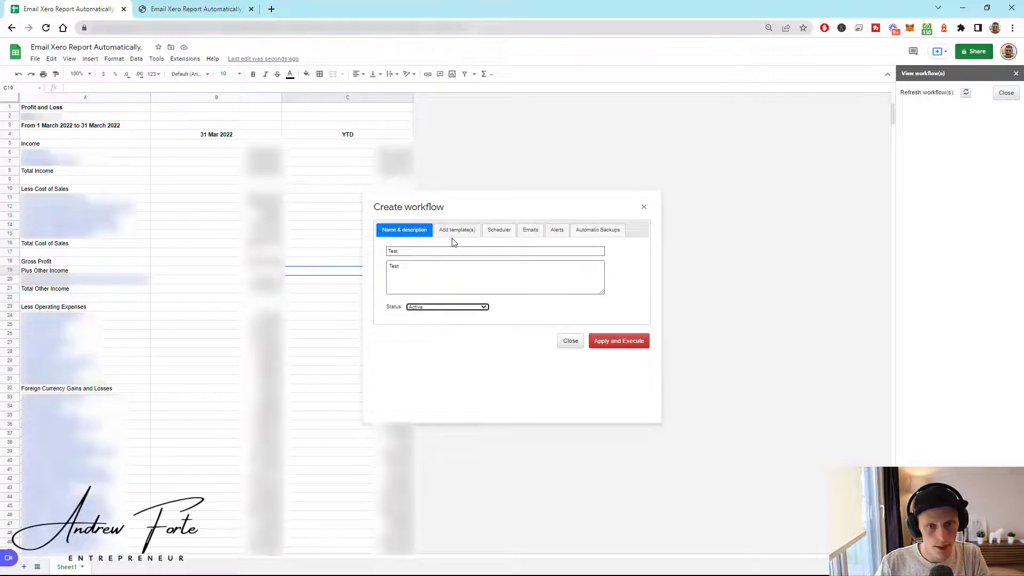
click(454, 234)
drag(461, 284, 592, 288)
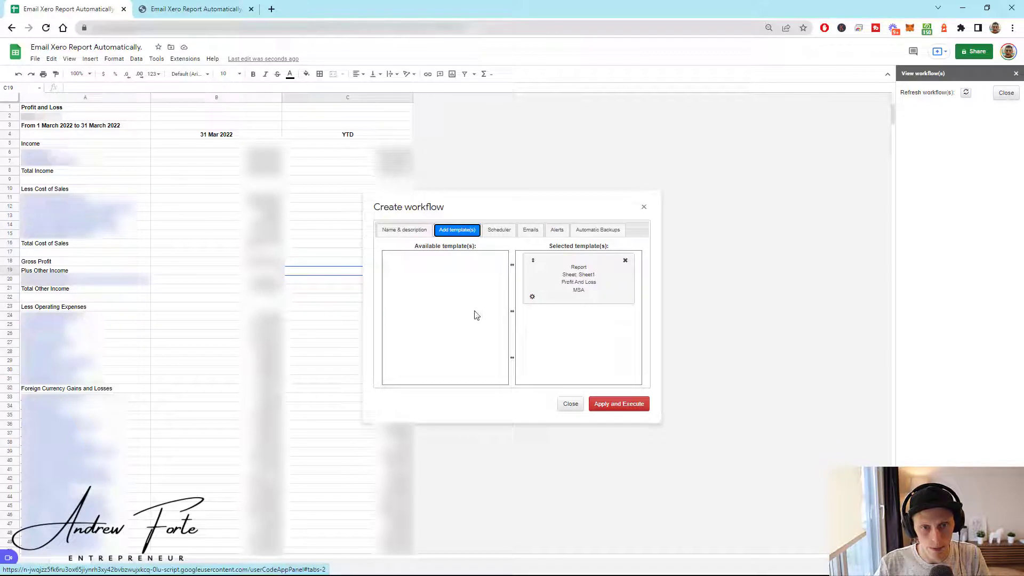
- Review the Test workflow's Hourly, every-3-hours schedule in the Scheduler settings
click(493, 232)
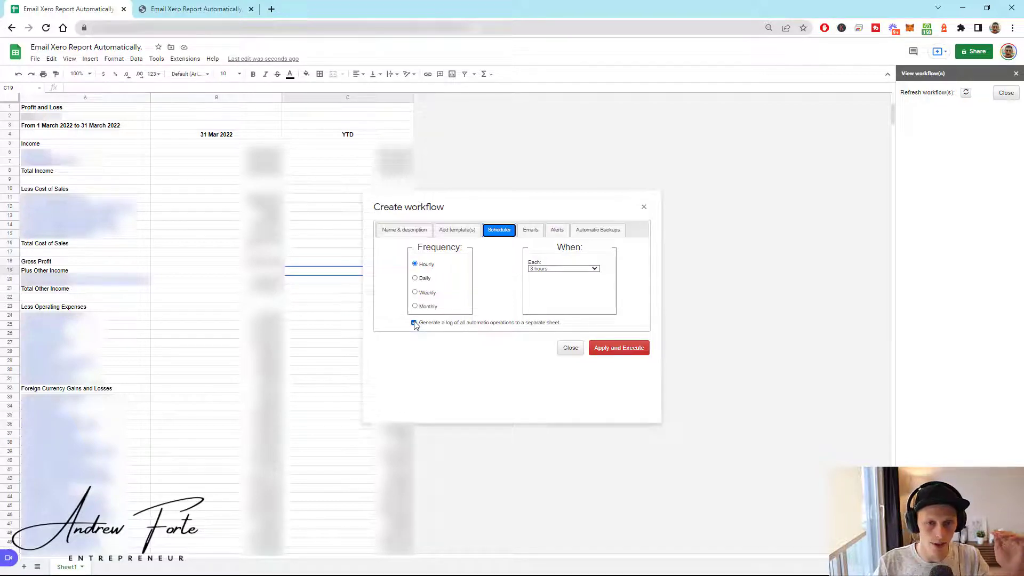
- Add the recipient's e-mail address to the Test workflow's email notifications
click(522, 230)
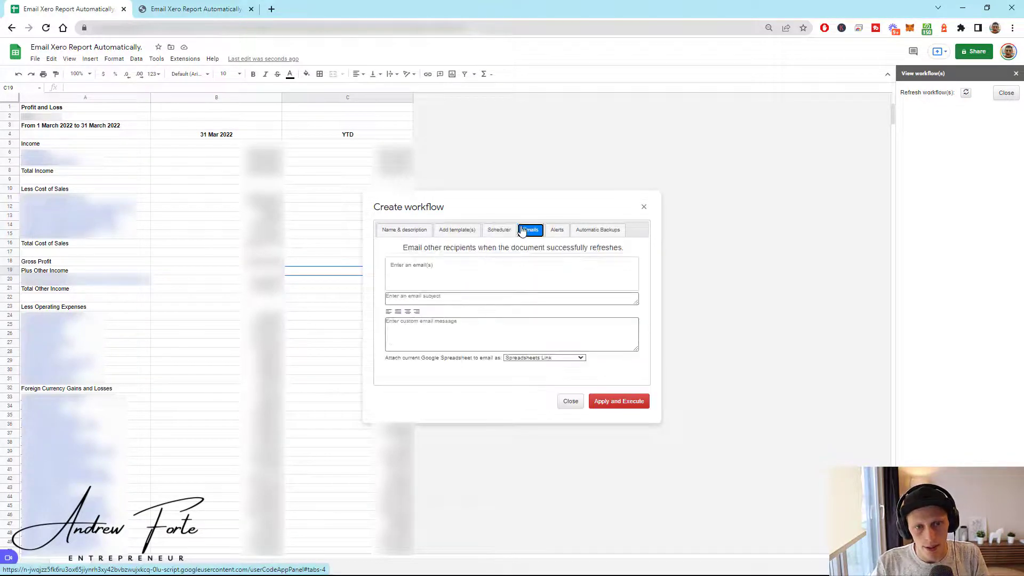
click(439, 268)
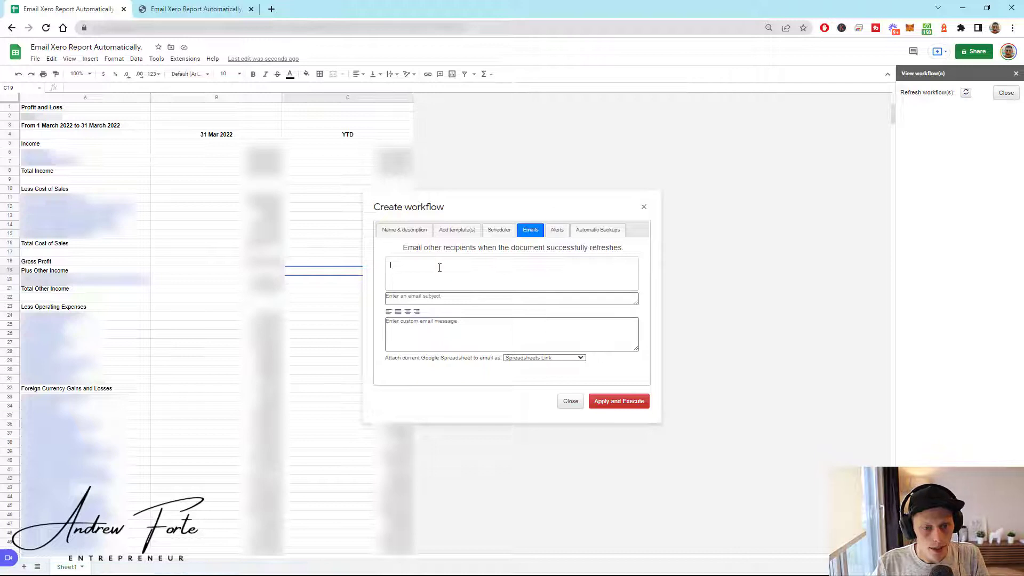
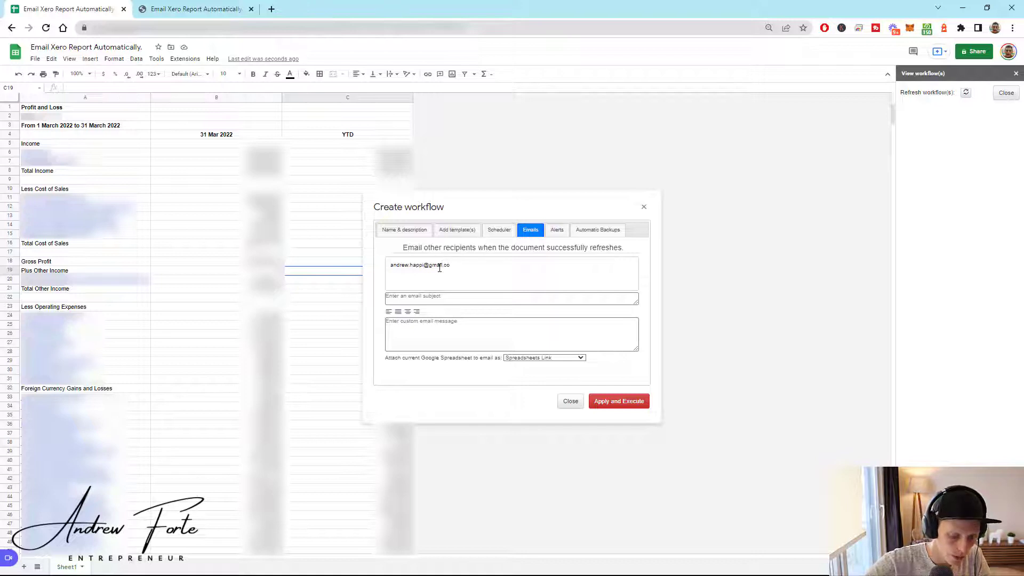
key(Return)
key(Tab)
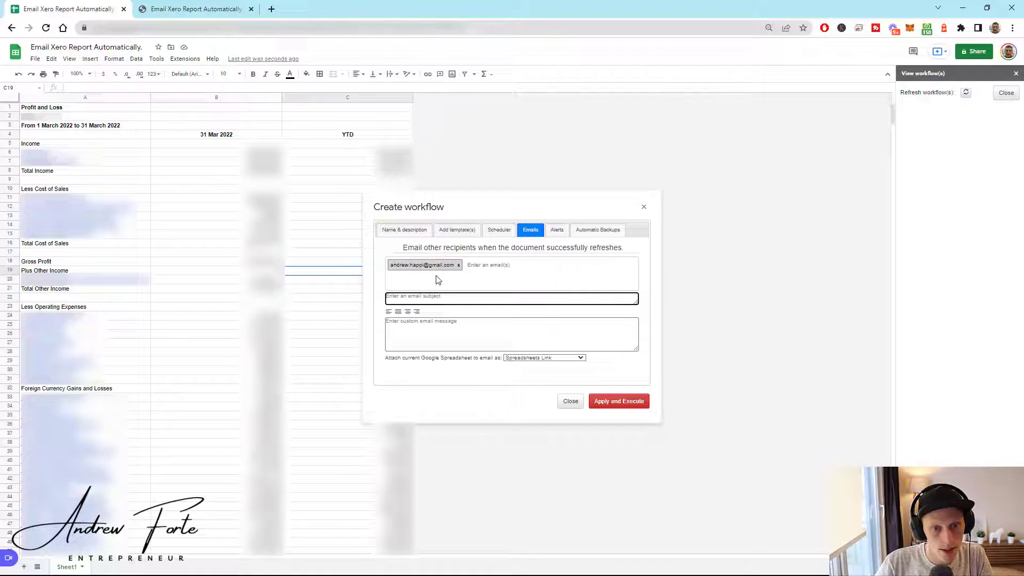
- Give the workflow e-mail the subject 'Hey here is the P&L' and the message 'If you have question'
text(Hey her)
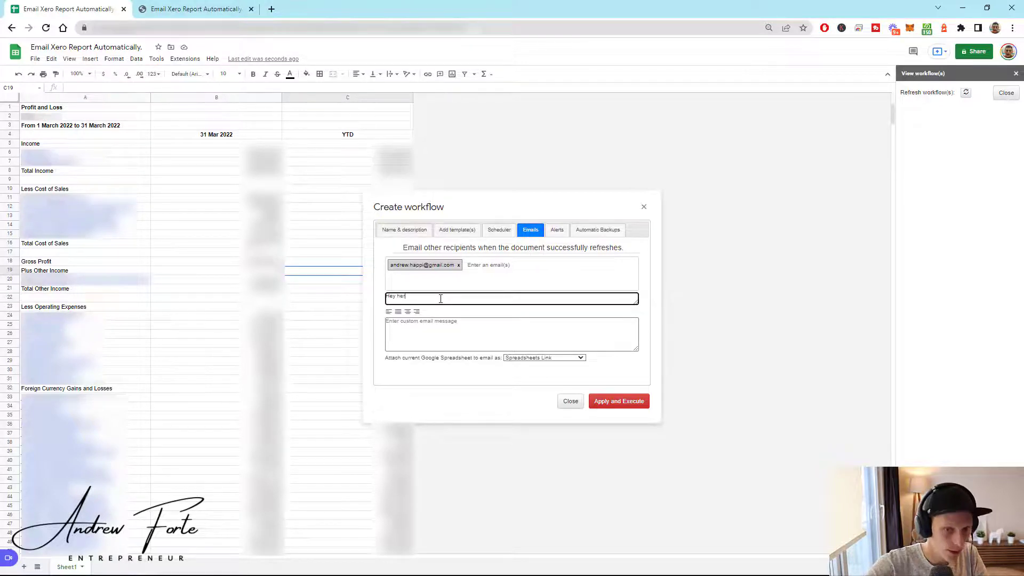
text(e us)
key(BackSpace)
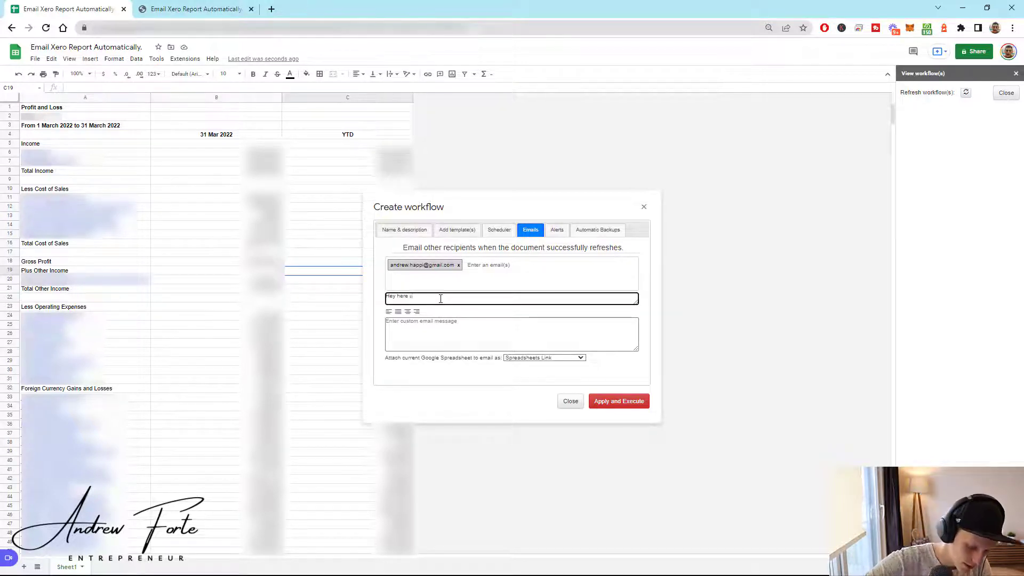
text(is the)
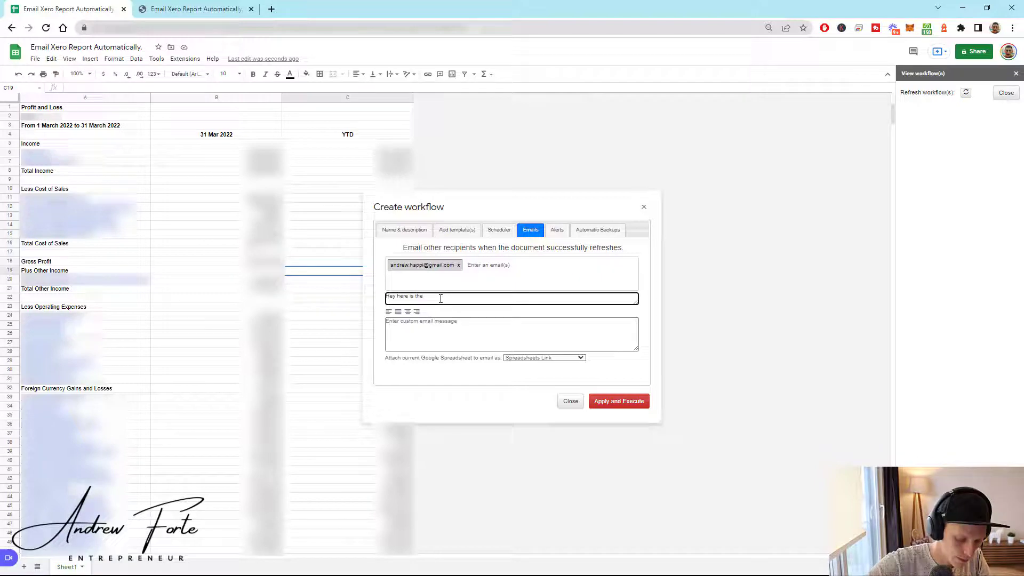
text( P&)
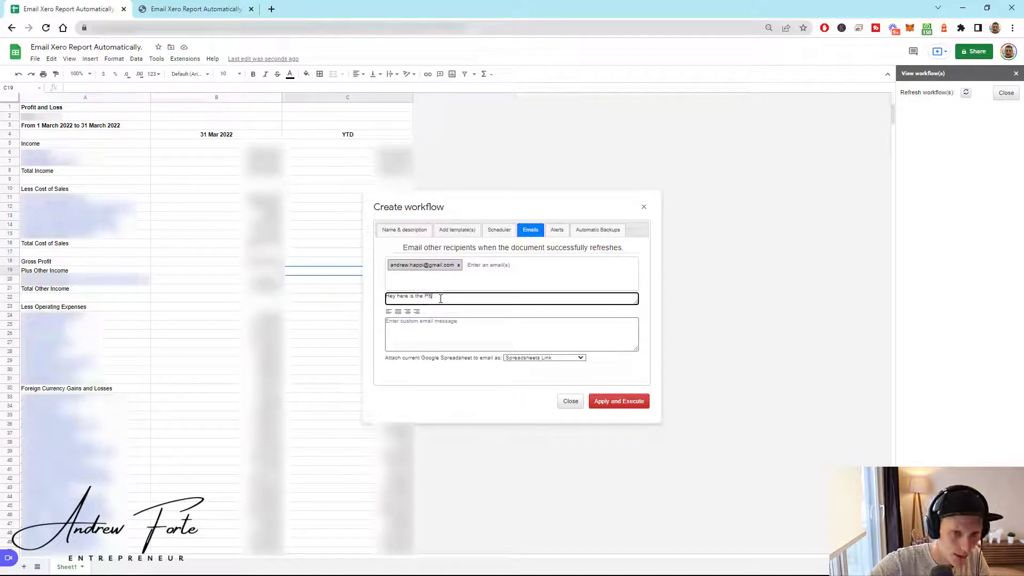
text(L)
key(Tab)
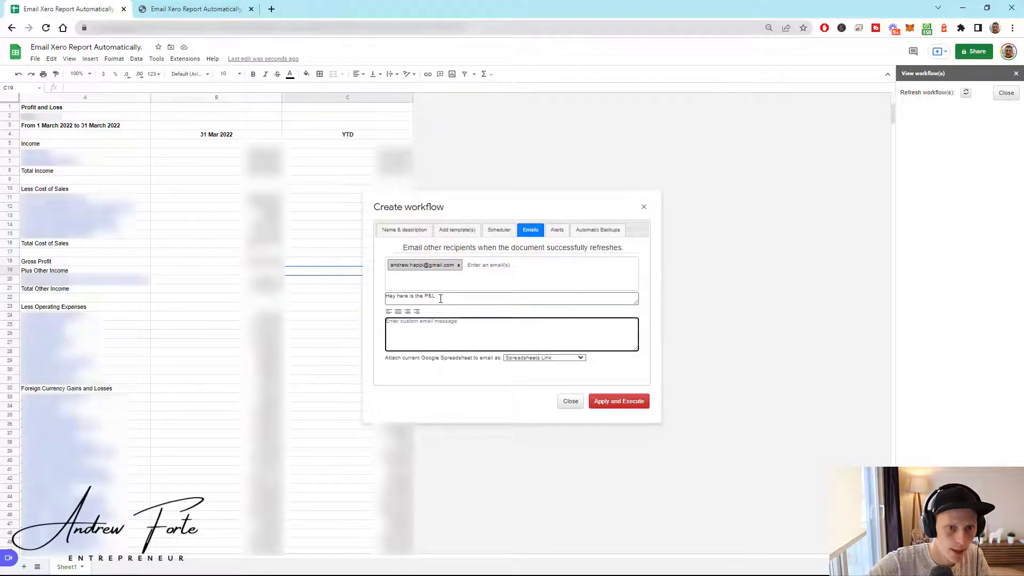
text(If you )
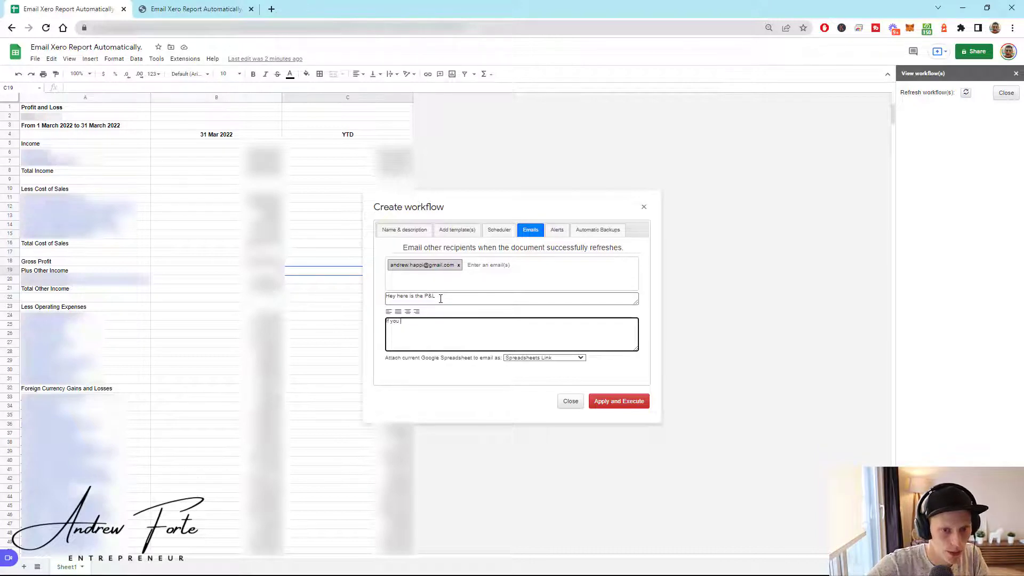
text(have ques)
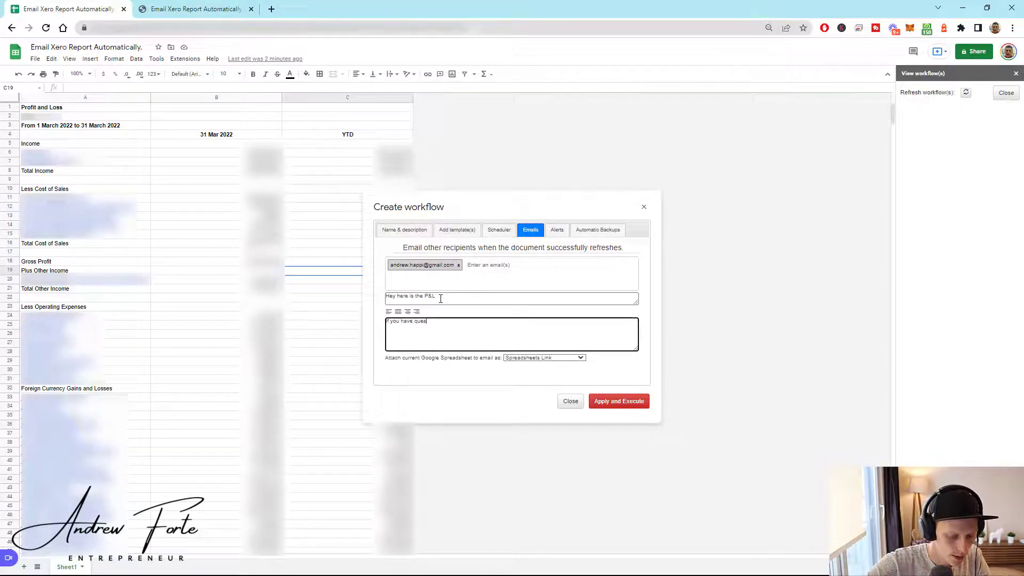
text(tions.)
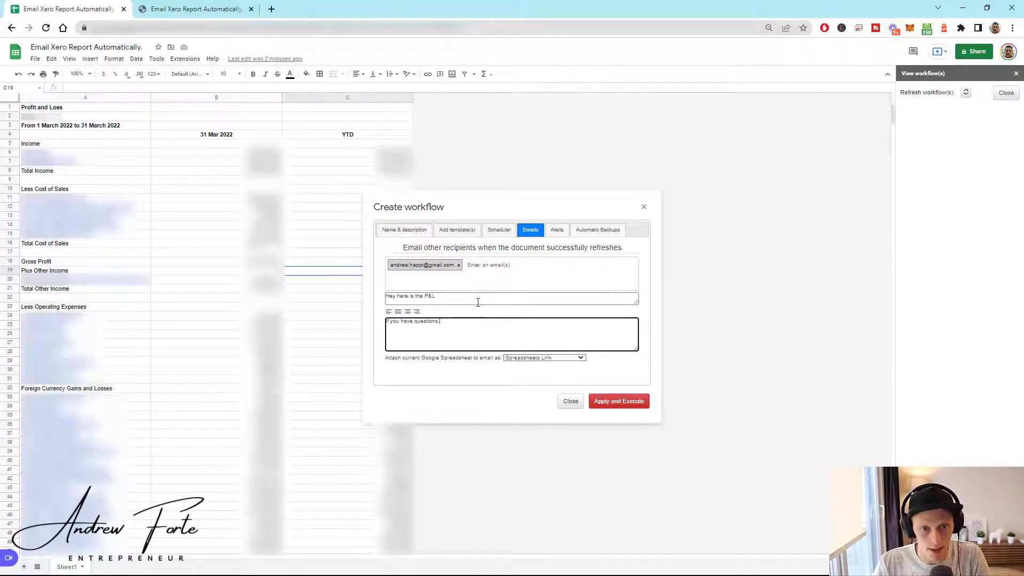
click(530, 358)
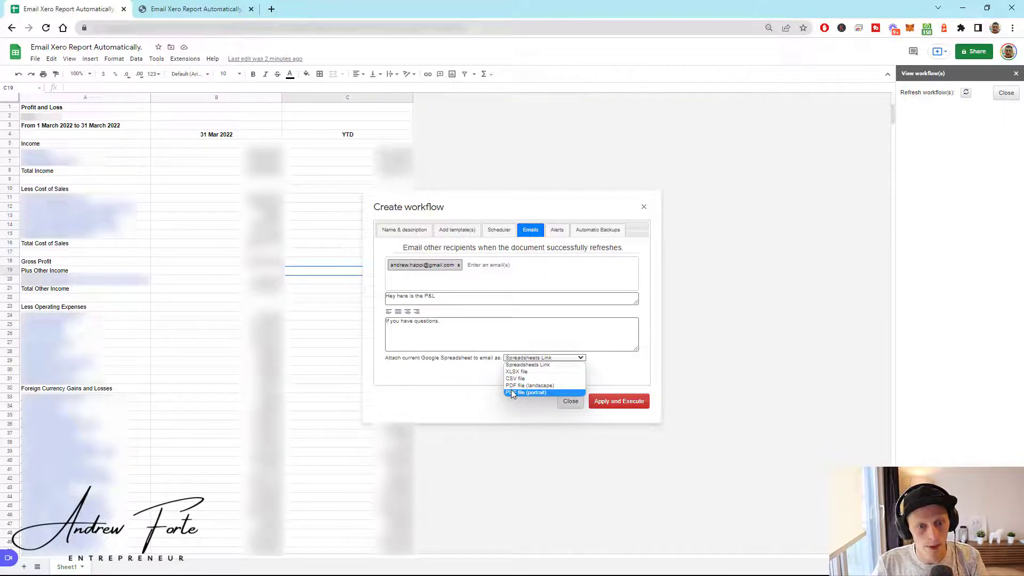
- Attach the sheet as a portrait PDF, review the alert and schedule settings, then apply and execute the workflow
click(511, 392)
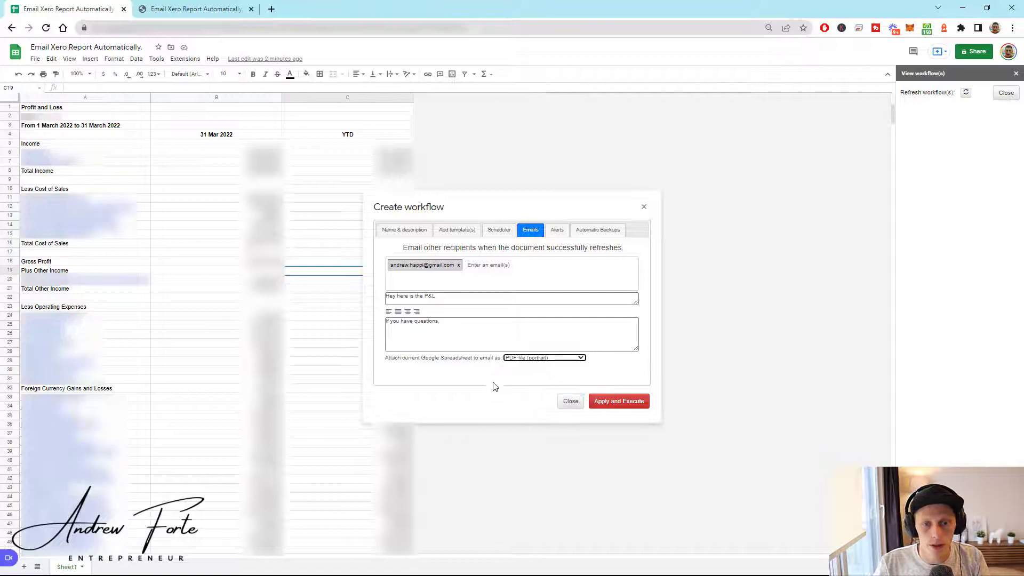
click(556, 231)
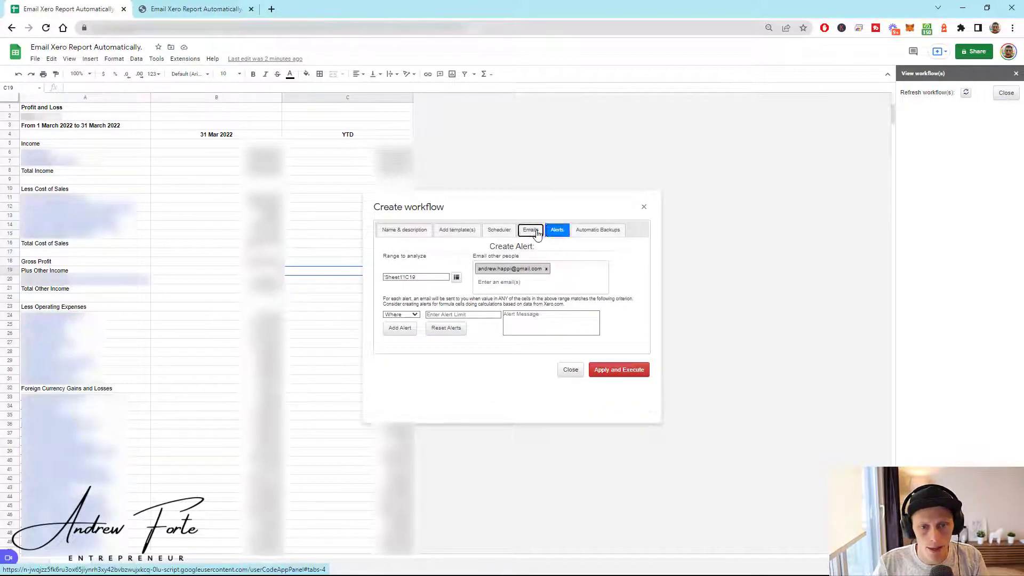
click(530, 230)
click(499, 230)
click(603, 342)
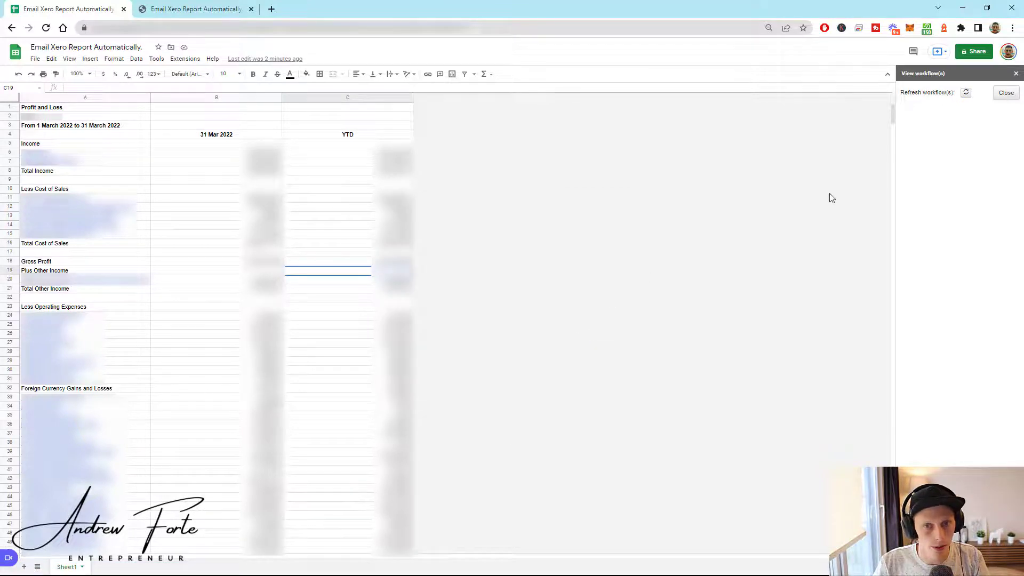
- Refresh the saved workflows list and open the Test workflow in Update workflow
click(967, 93)
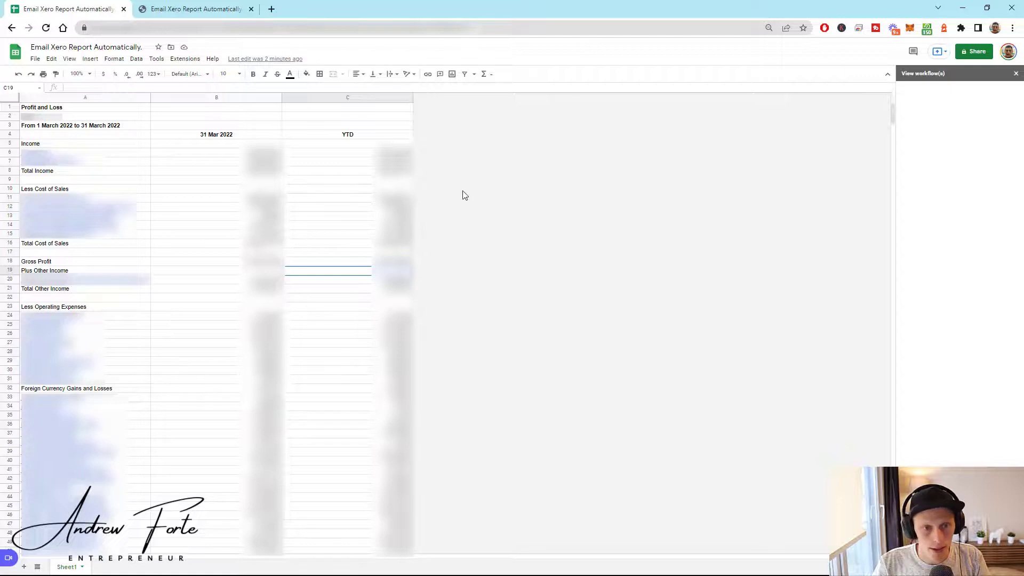
click(909, 119)
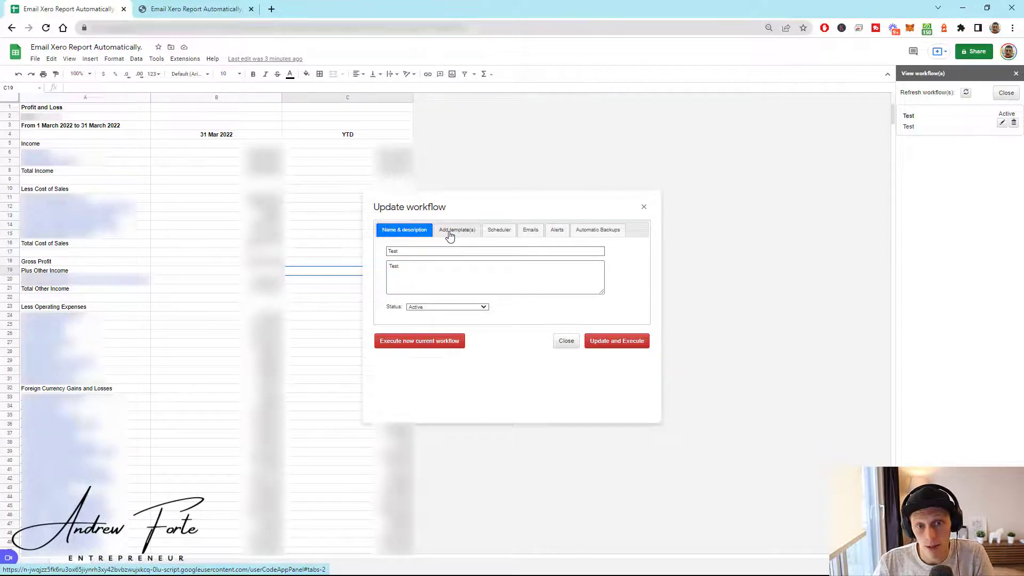
- Execute the Test workflow now, then show all open windows in Task View
click(438, 344)
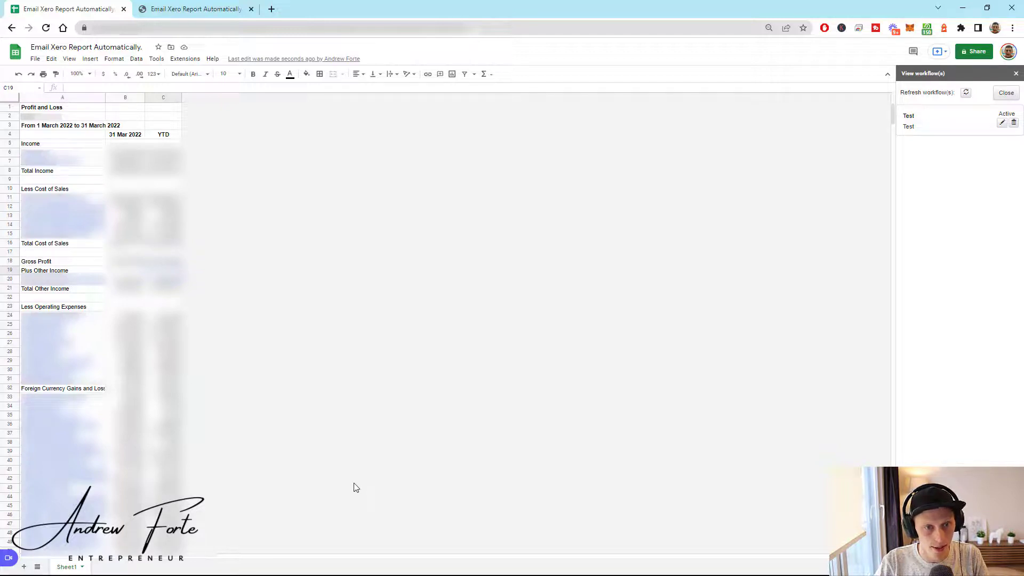
key(super+Tab)
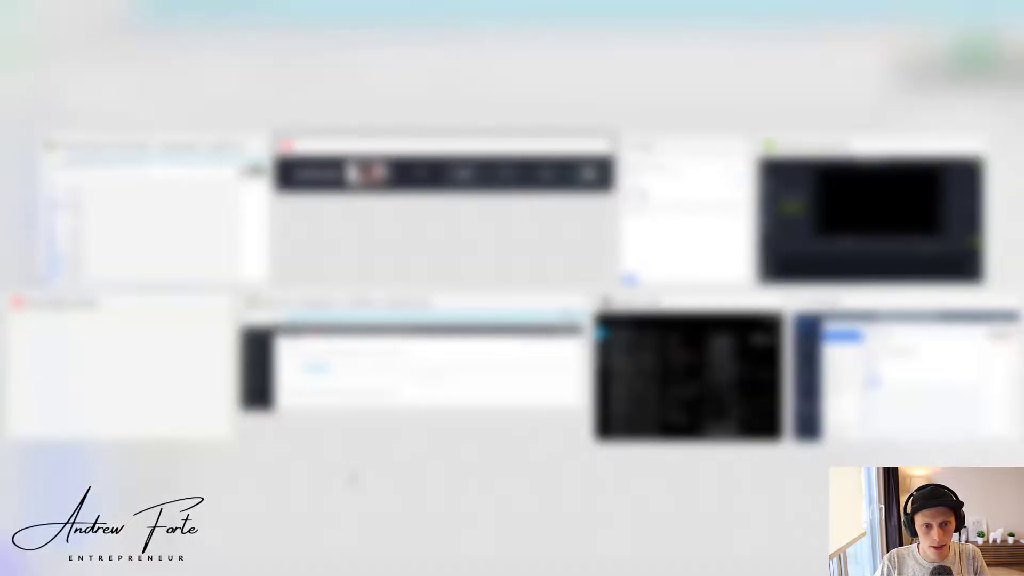
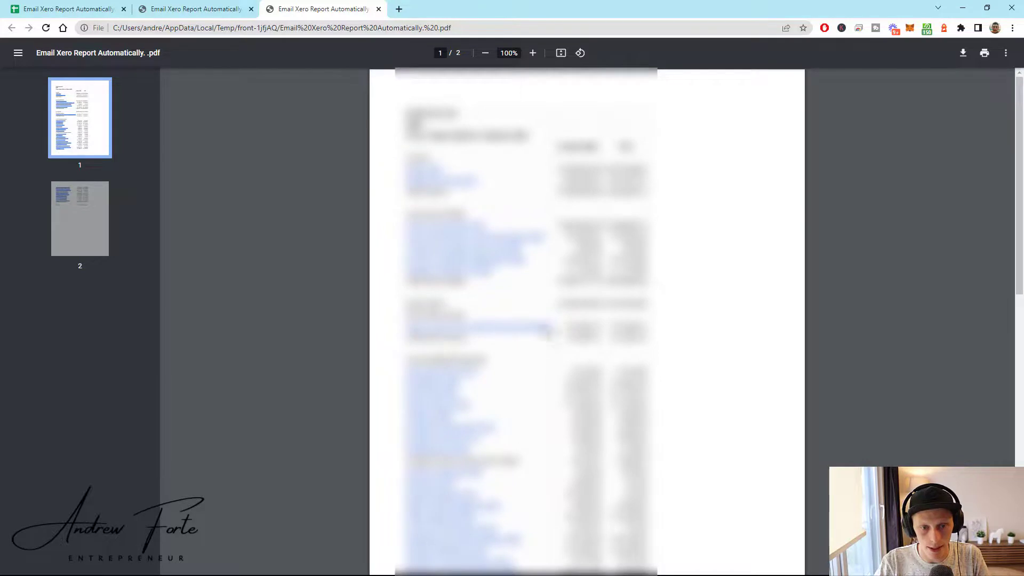
- Back in the spreadsheet, set columns A through C to a width of 306 pixels
scroll(547, 322, up, 7)
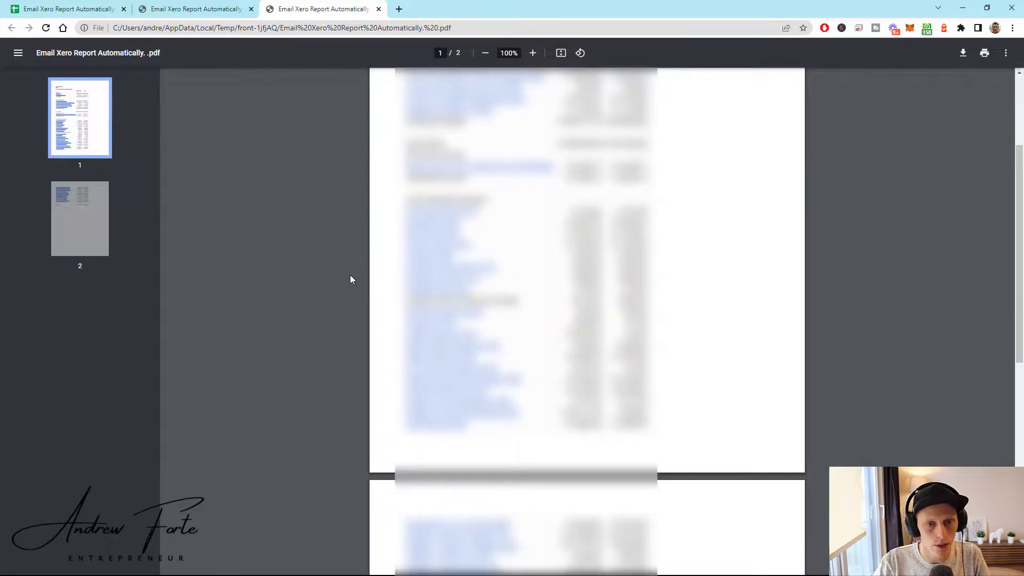
click(86, 7)
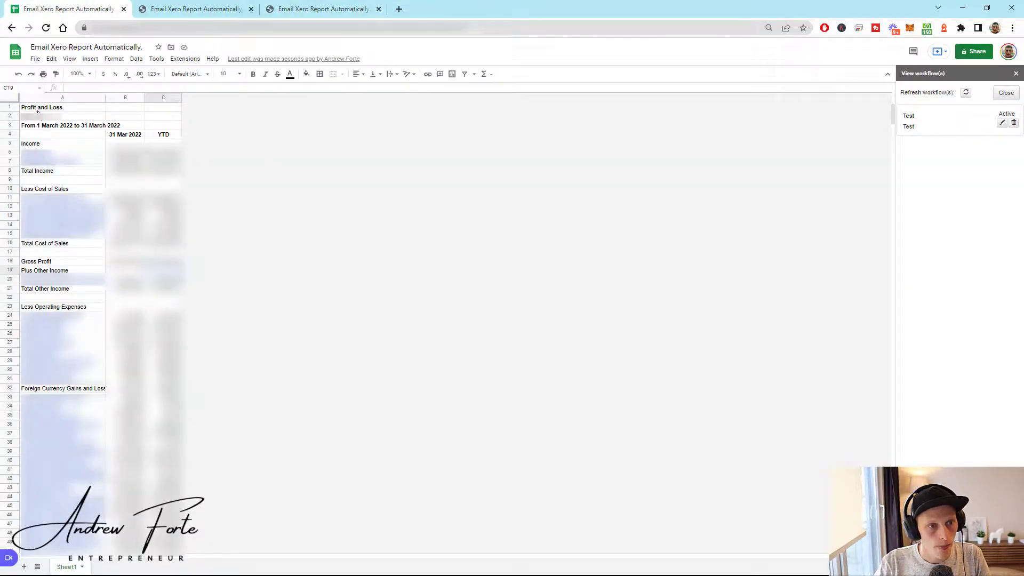
click(74, 99)
shift+click(163, 98)
right_click(163, 98)
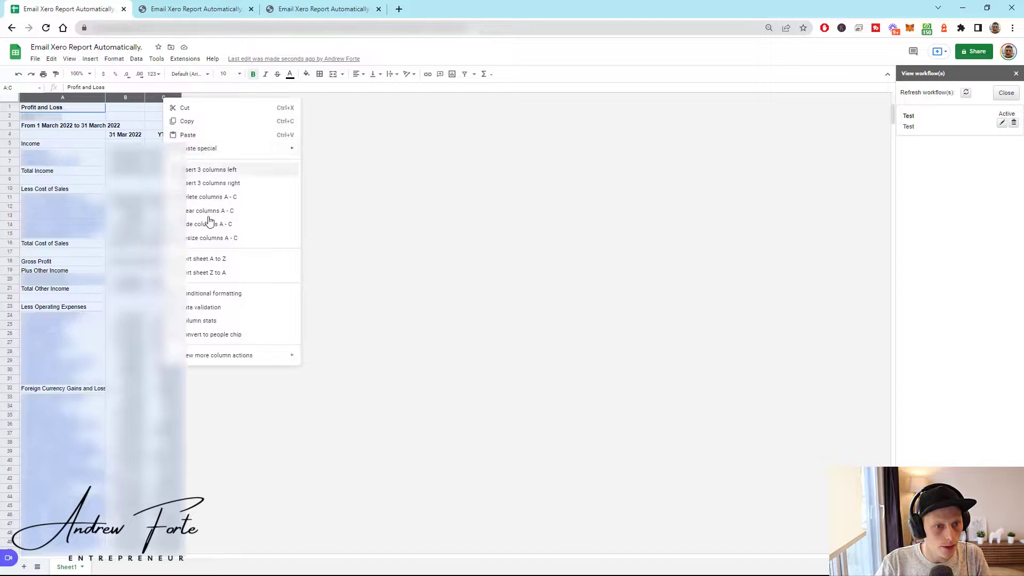
click(211, 242)
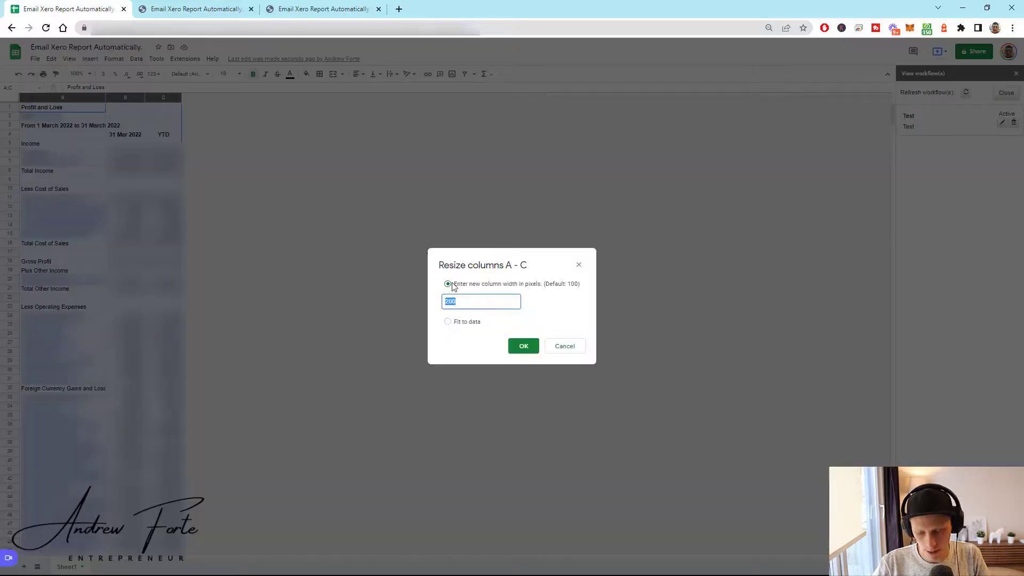
click(522, 347)
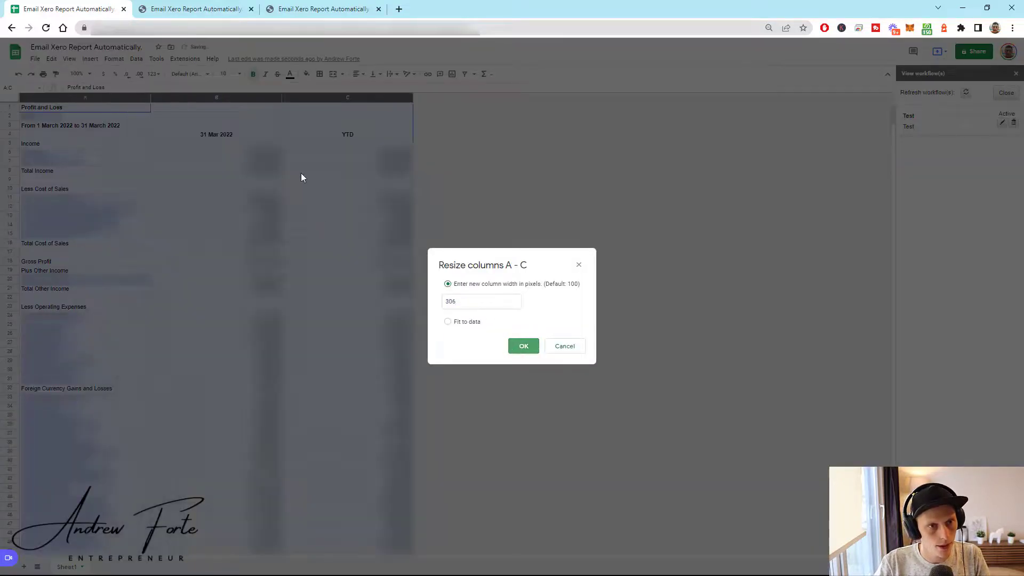
click(185, 60)
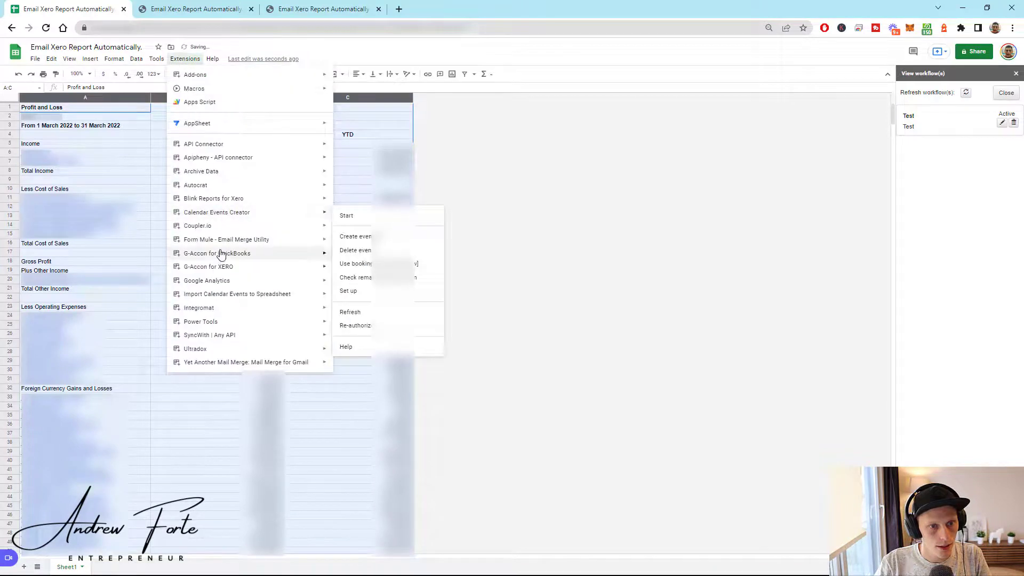
- Open the Profit And Loss template from G-Accon for XERO's Update/Modify/Delete Templates list
mouse_move(223, 269)
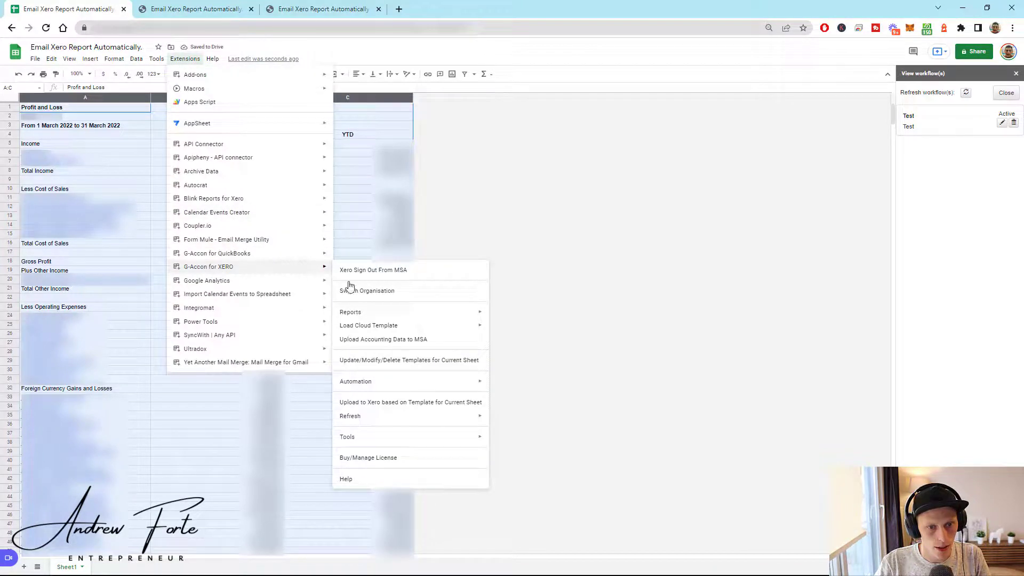
click(399, 361)
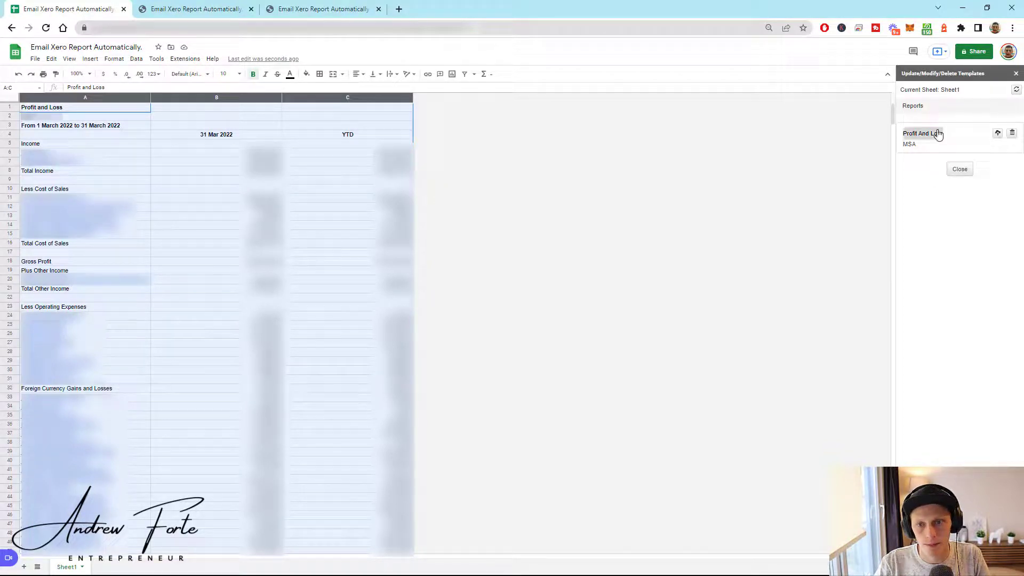
click(931, 135)
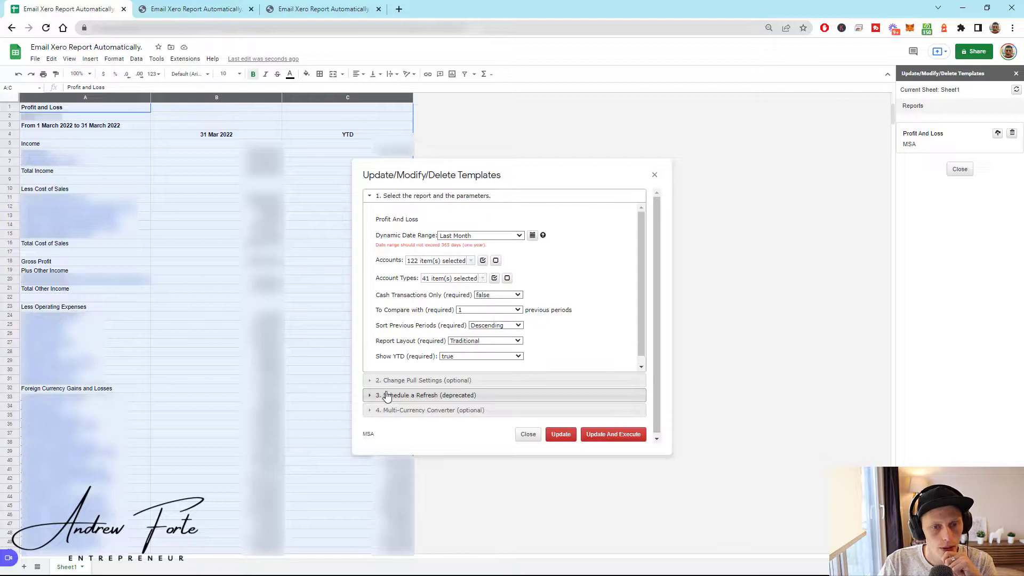
- Tick Keep Original Formatting in the template's pull settings, then update and execute it
click(387, 384)
click(378, 288)
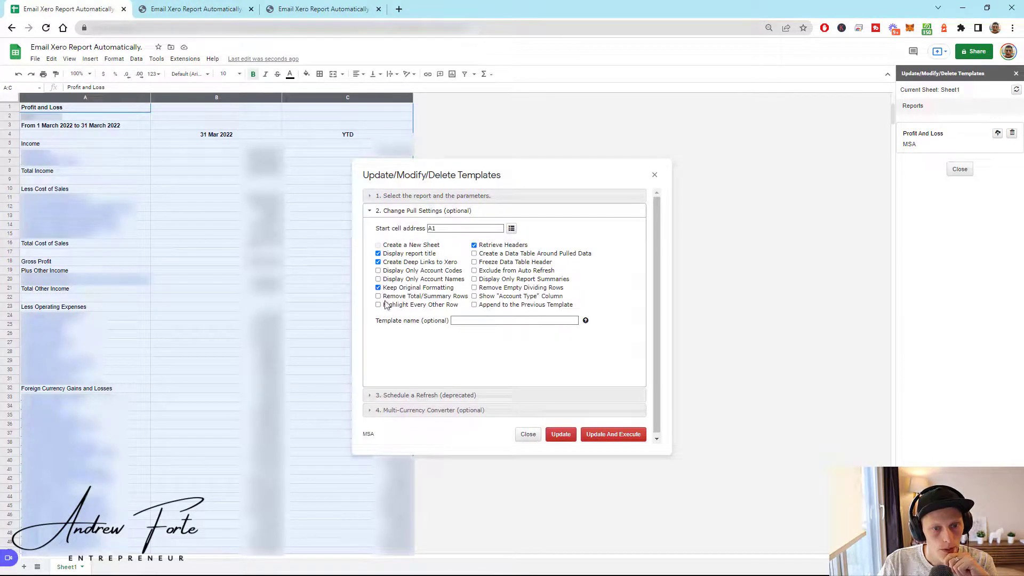
click(618, 435)
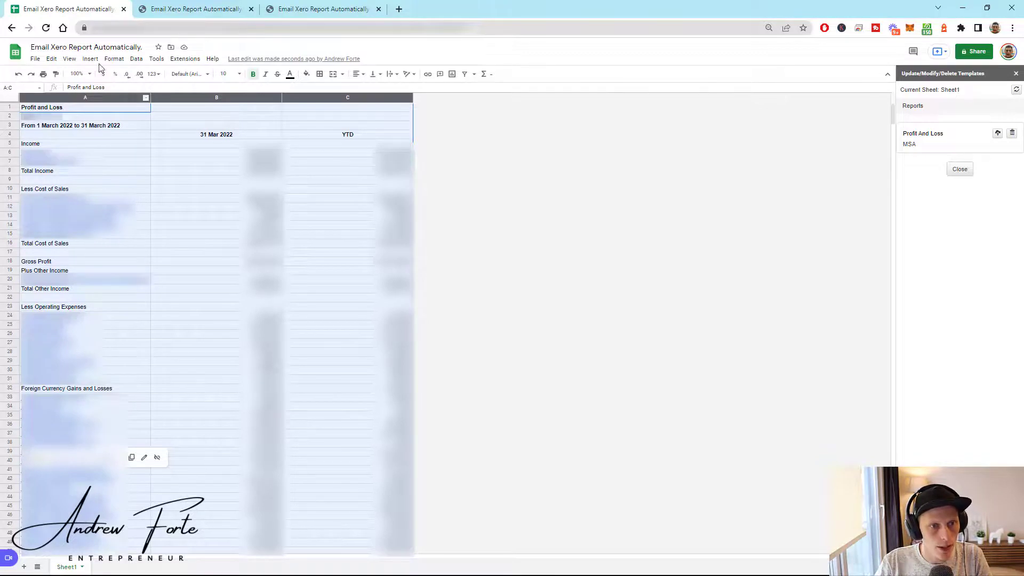
- Turn off gridlines on the Profit and Loss sheet and clear the column selection
click(71, 60)
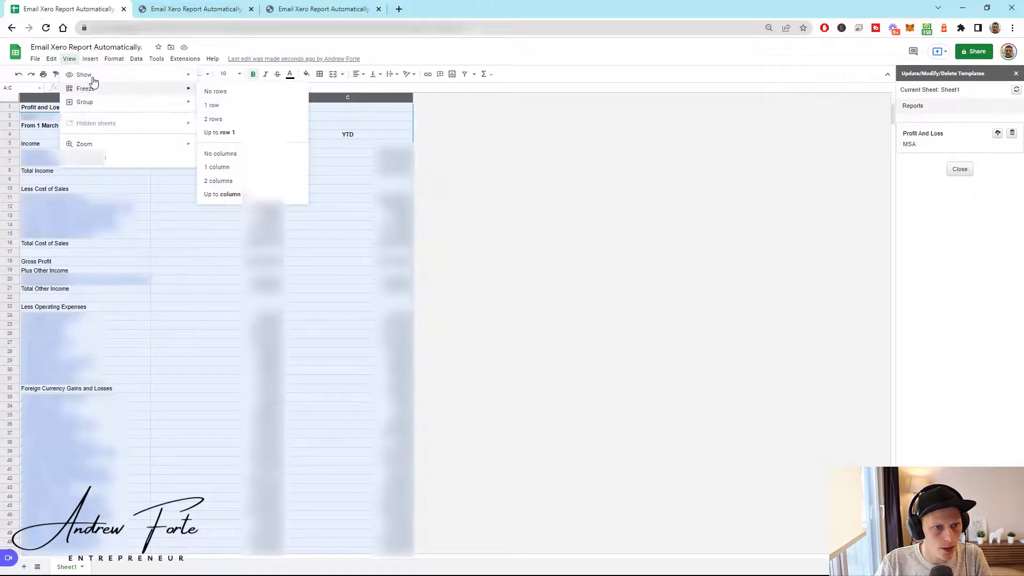
mouse_move(174, 75)
click(226, 91)
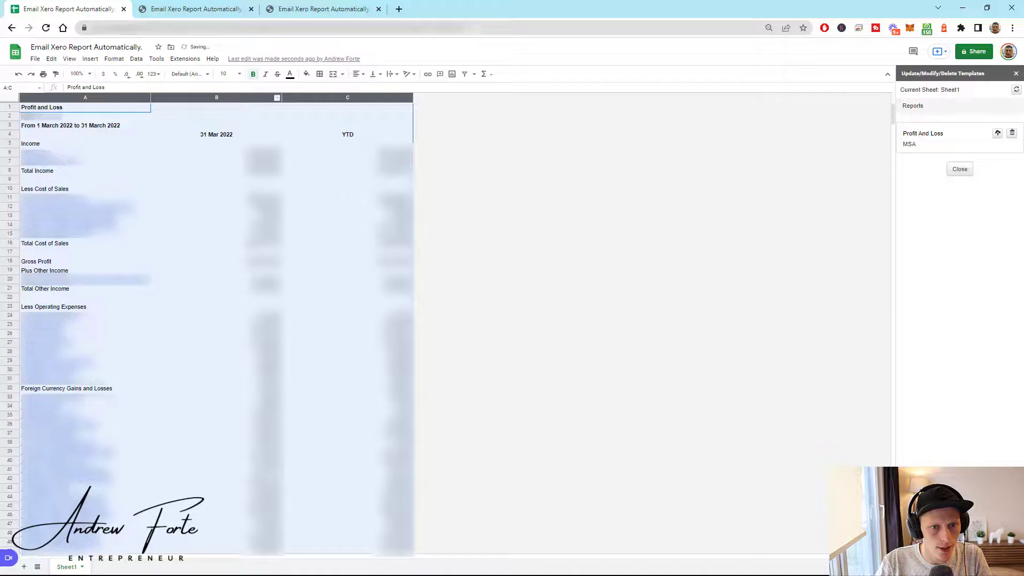
click(313, 254)
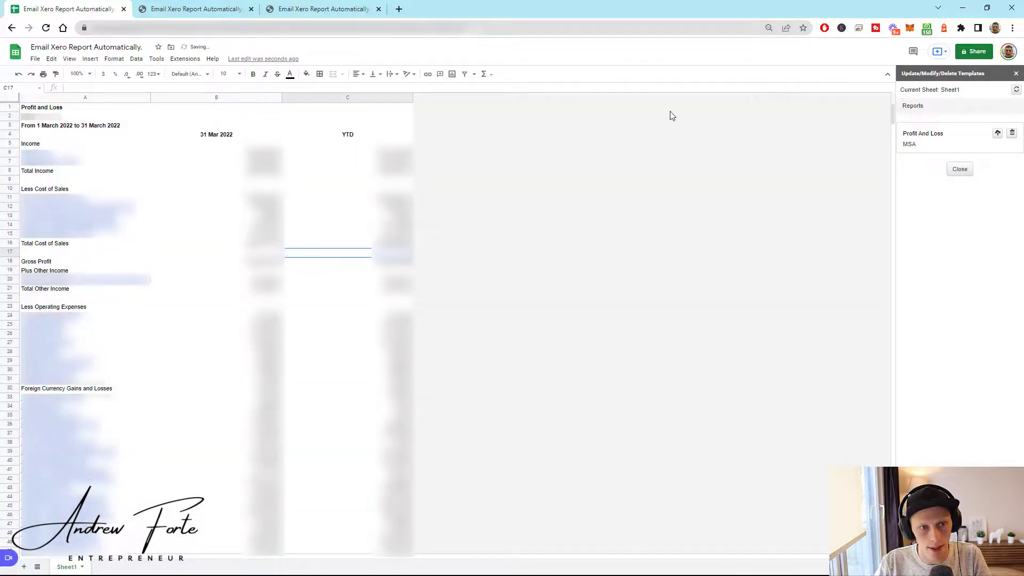
- Go to the Automation submenu under Extensions > G-Accon for XERO
click(185, 59)
mouse_move(224, 267)
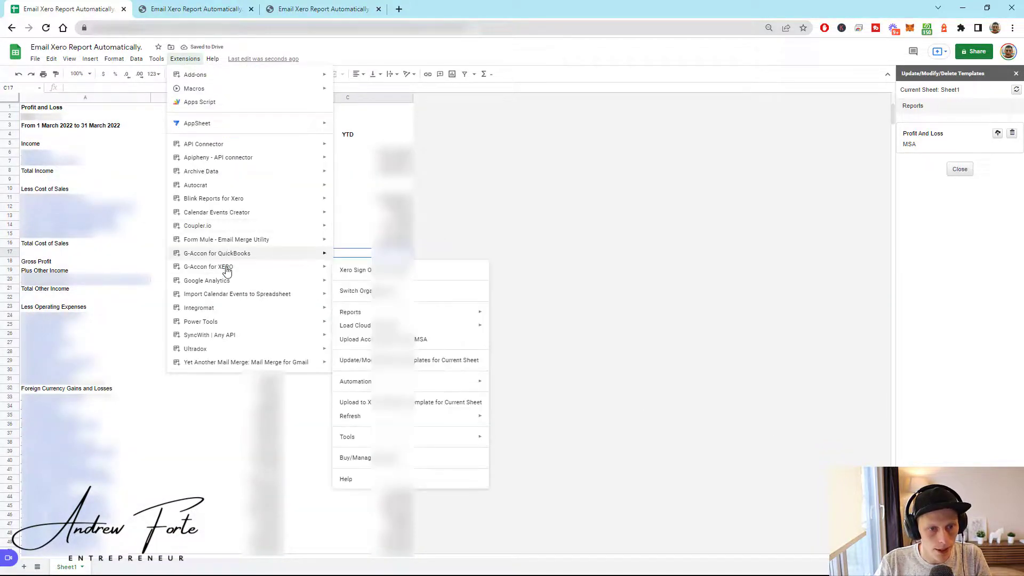
mouse_move(450, 382)
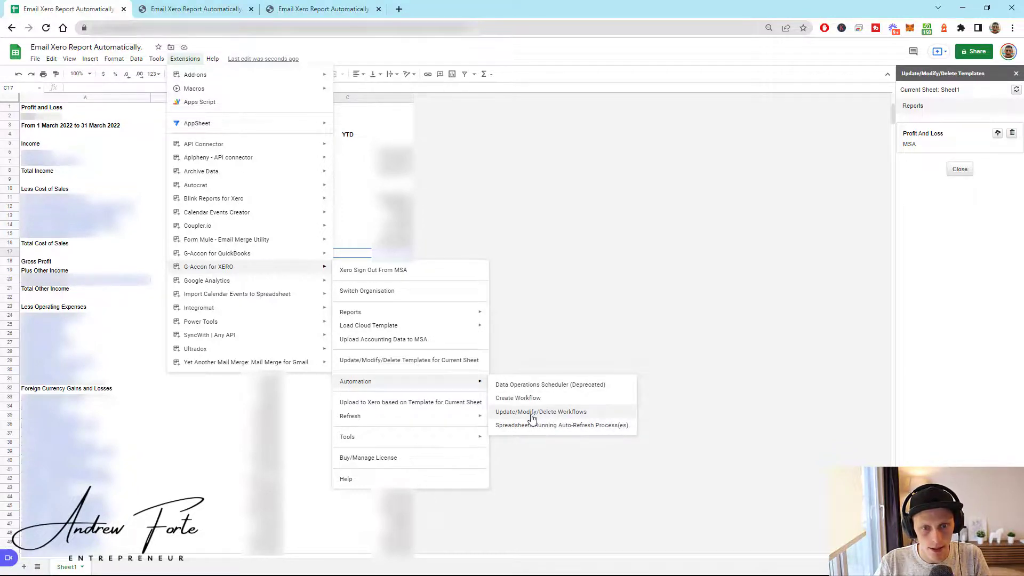
- Open the Test workflow for editing from Update/Modify/Delete Workflows
click(513, 415)
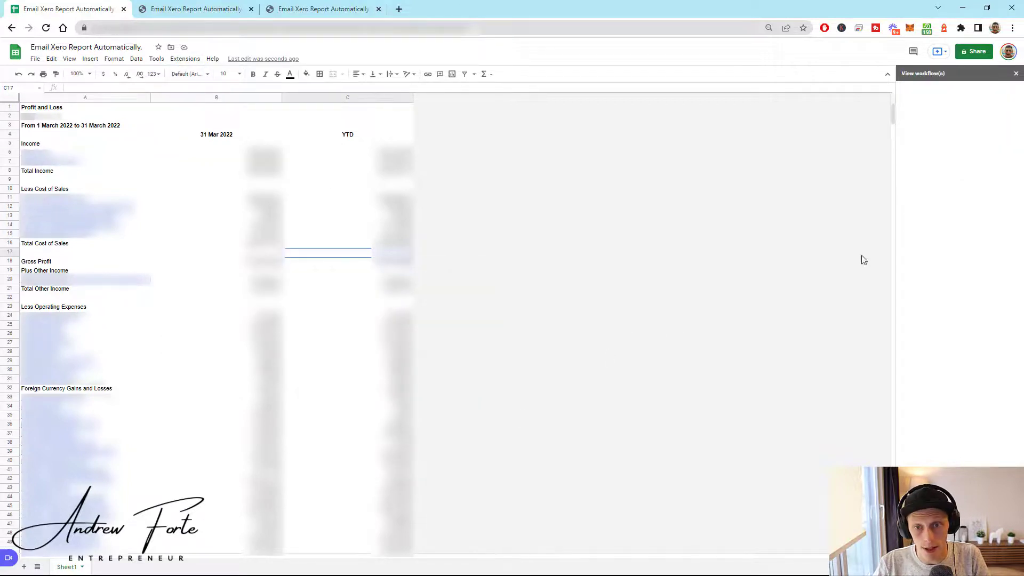
click(906, 116)
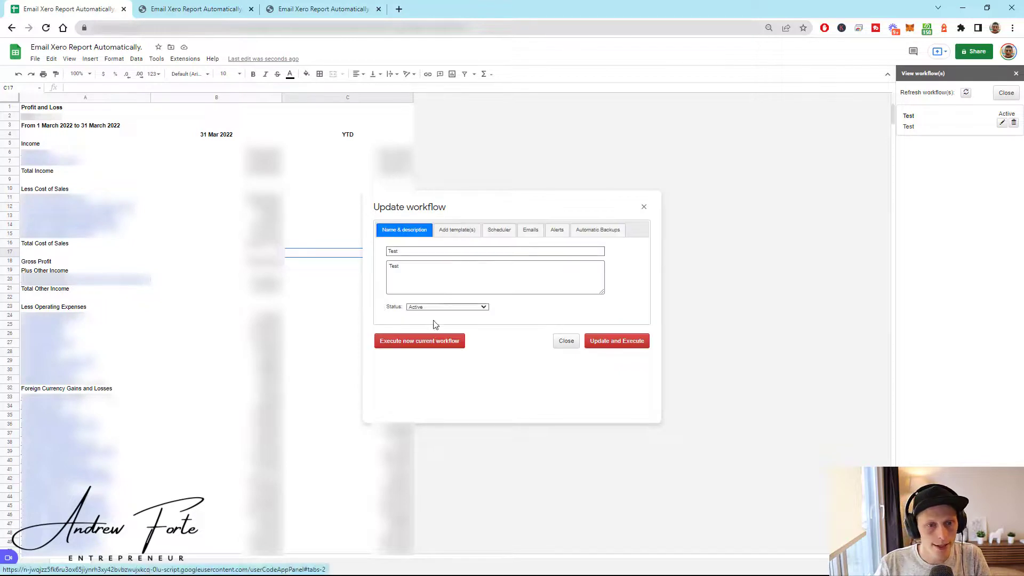
- Execute the Test workflow now from the Update workflow dialog
click(423, 345)
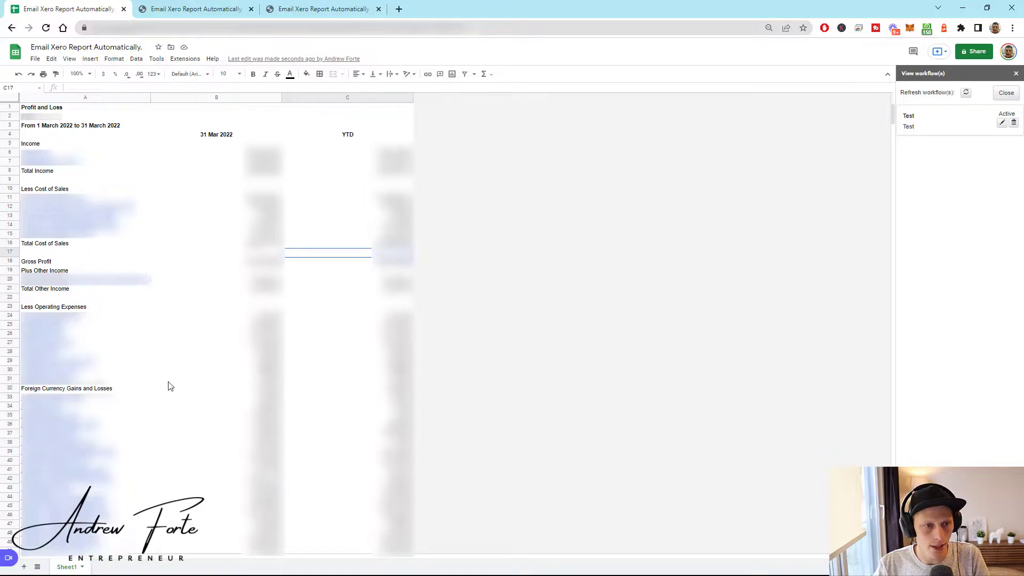
- Scroll through the reformatted report, then open Task View with Win+Tab
scroll(92, 177, down, 3)
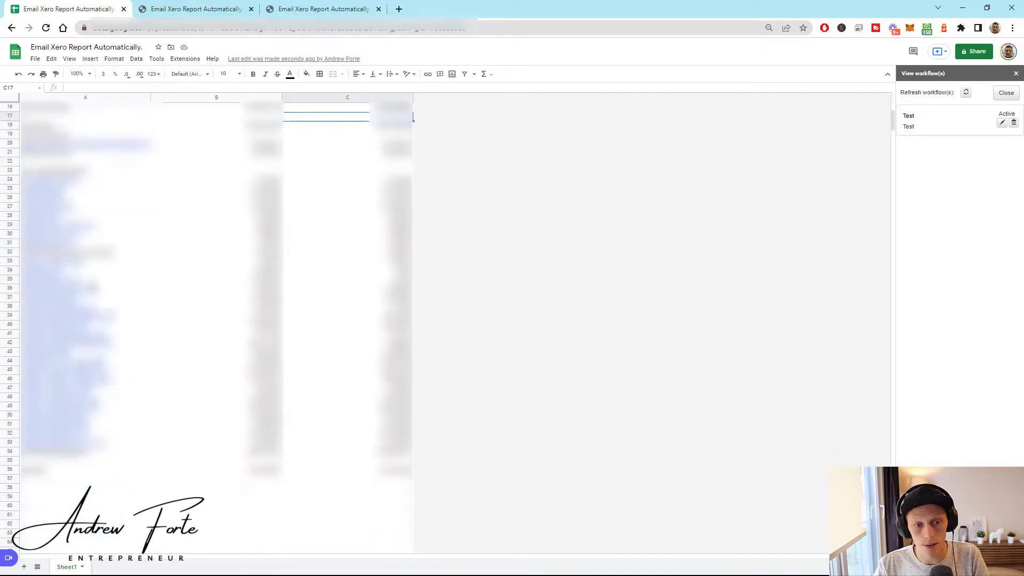
scroll(583, 250, up, 3)
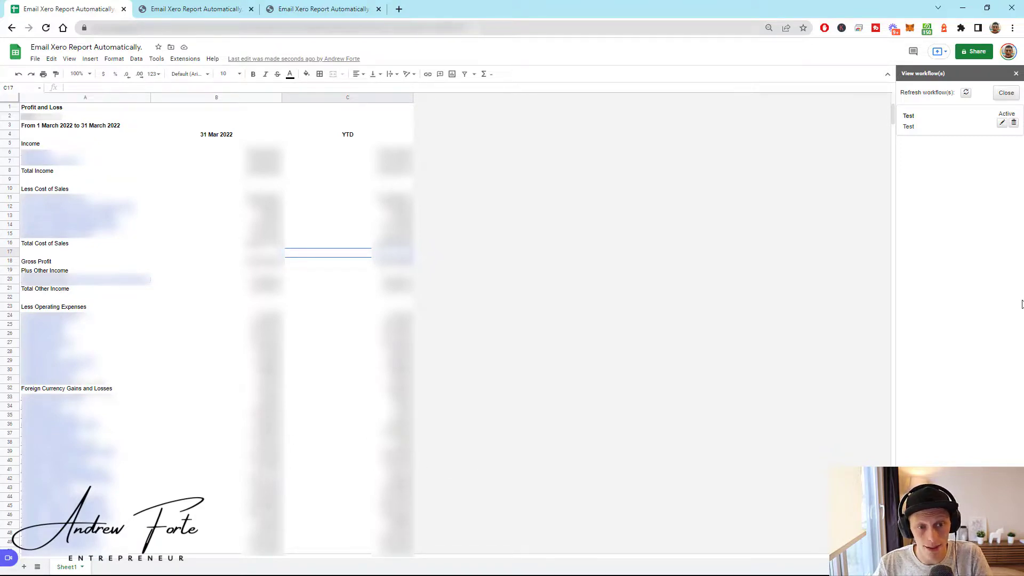
key(super+Tab)
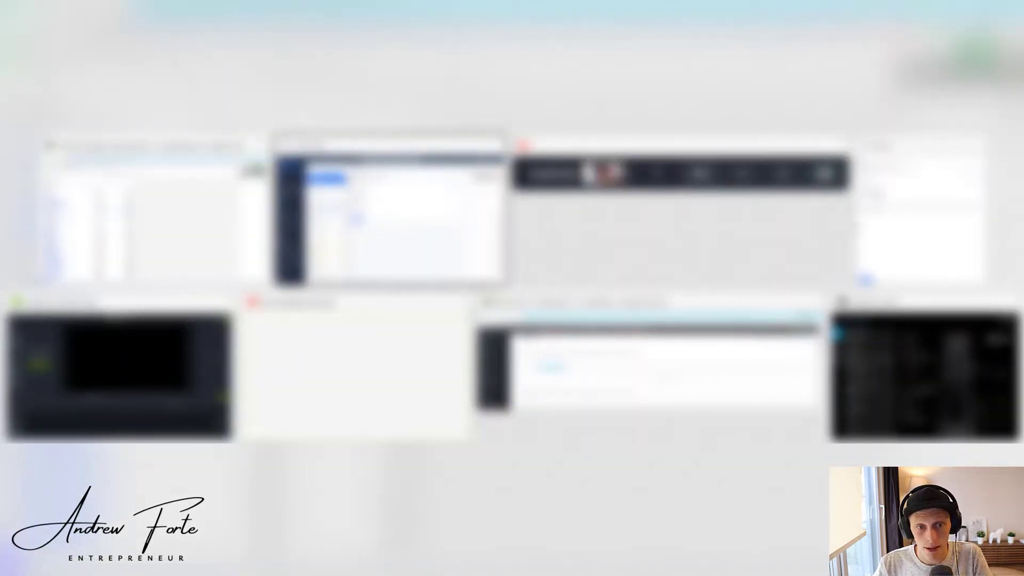
- Switch to Front and open the 'Hey here is the P&L' email
click(379, 217)
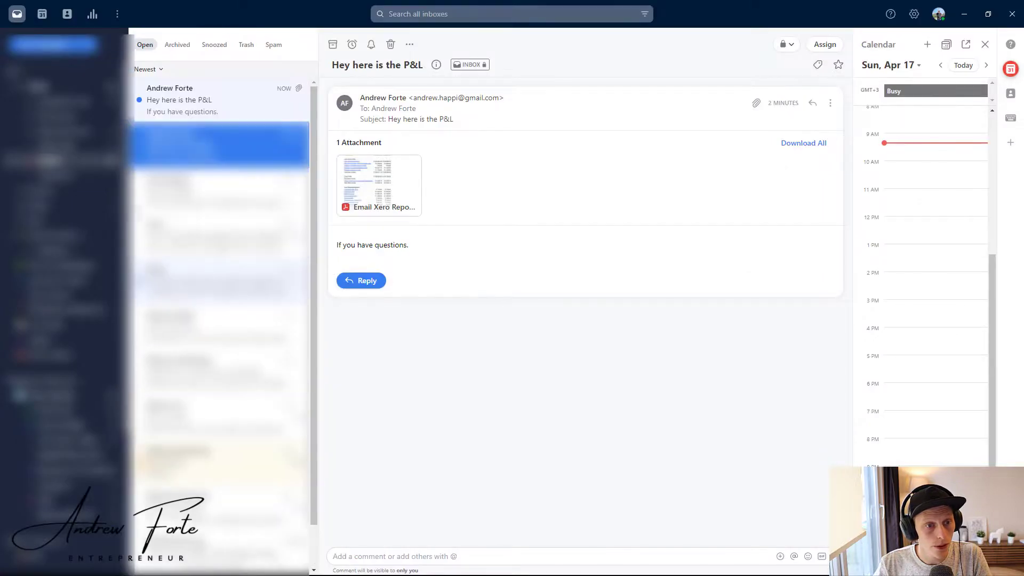
click(222, 106)
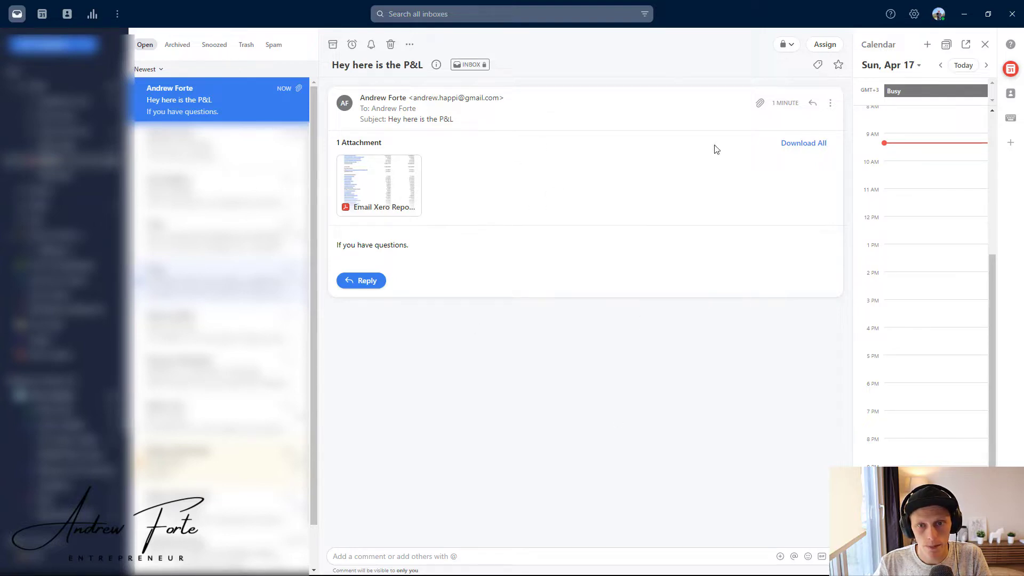
- Open the Email Xero Report PDF attachment and confirm it shows 1 / 1 pages
click(358, 200)
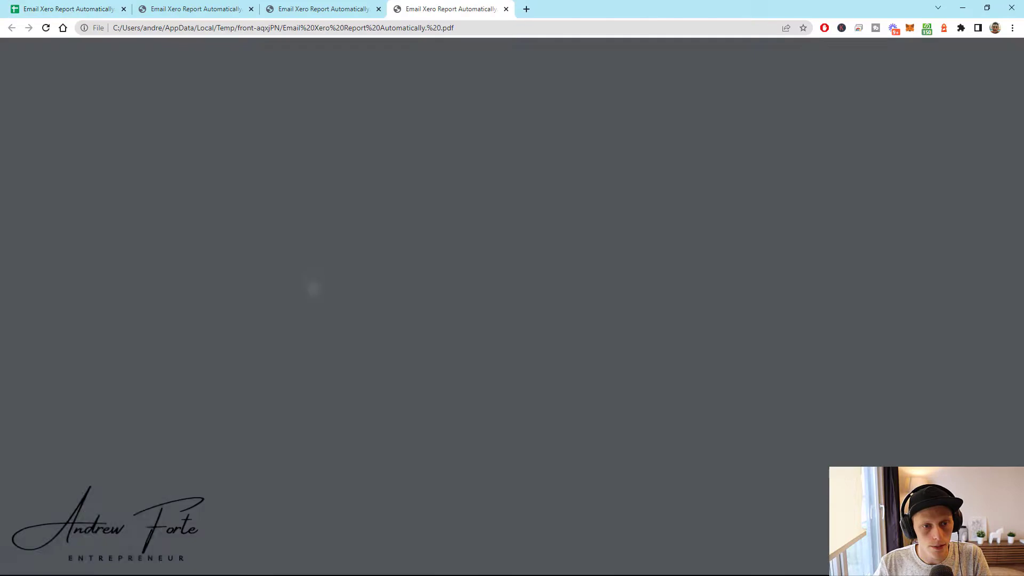
scroll(294, 275, down, 1)
scroll(289, 270, down, 2)
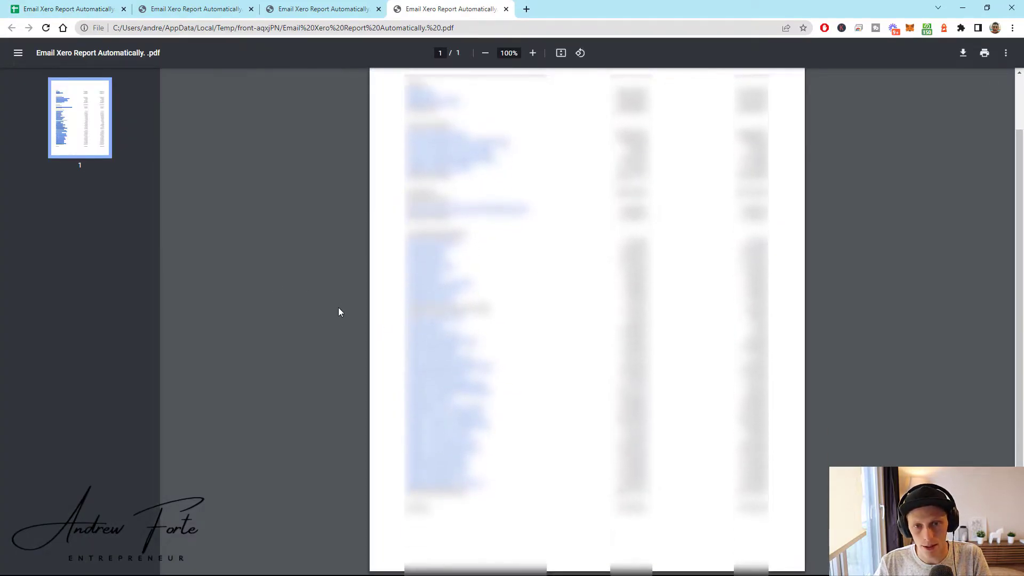
scroll(567, 249, up, 1)
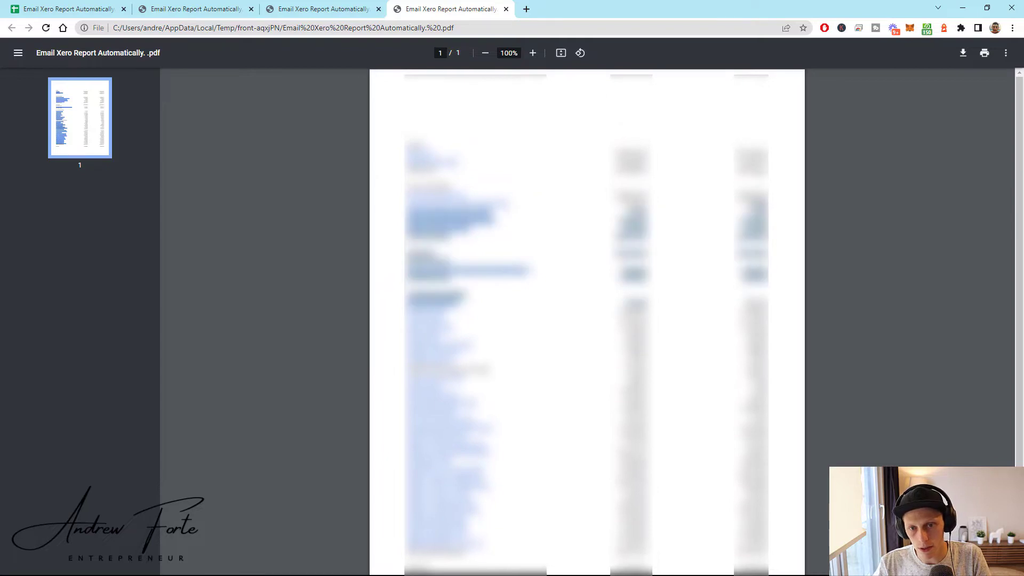